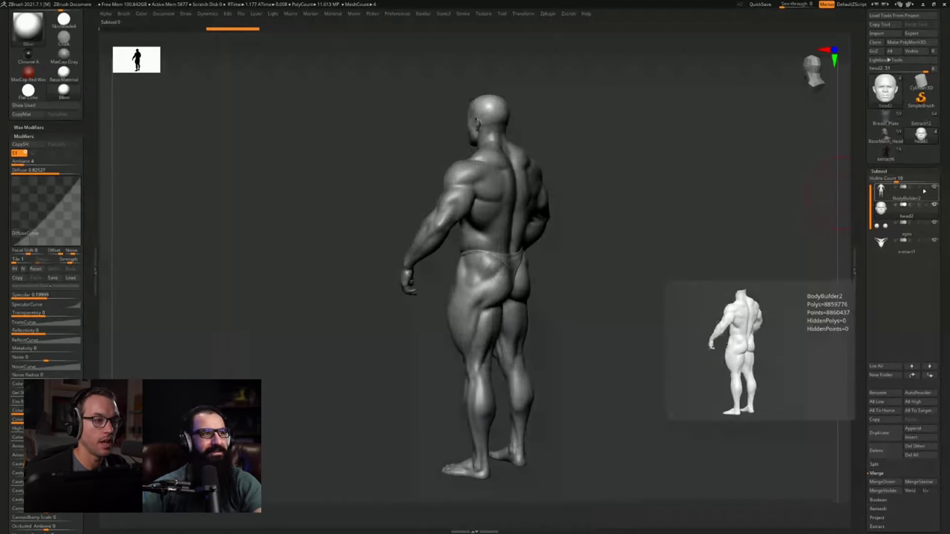
Select the head2 subtool, bring the figure to a front view and turn on the head's polypaint display
left_click(926, 207)
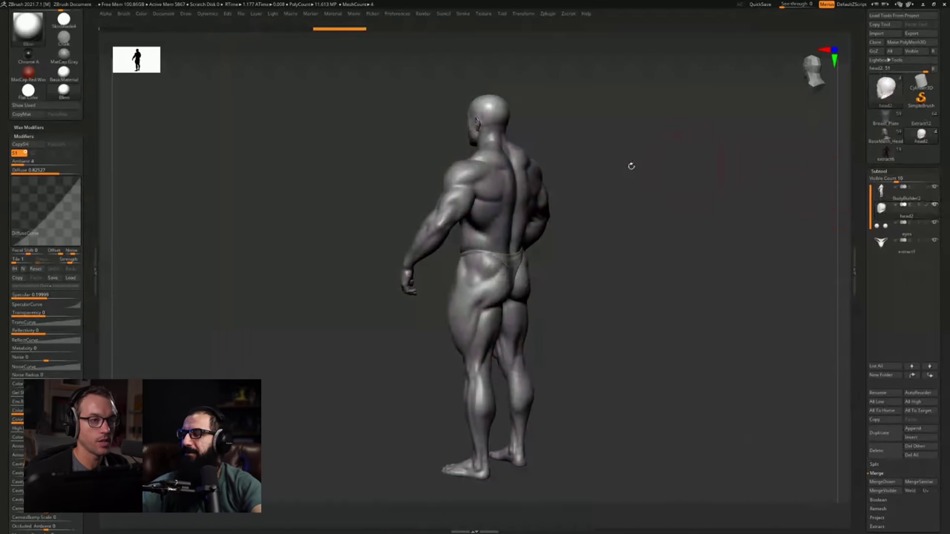
left_click_drag(630, 163, 520, 137)
key("Tab")
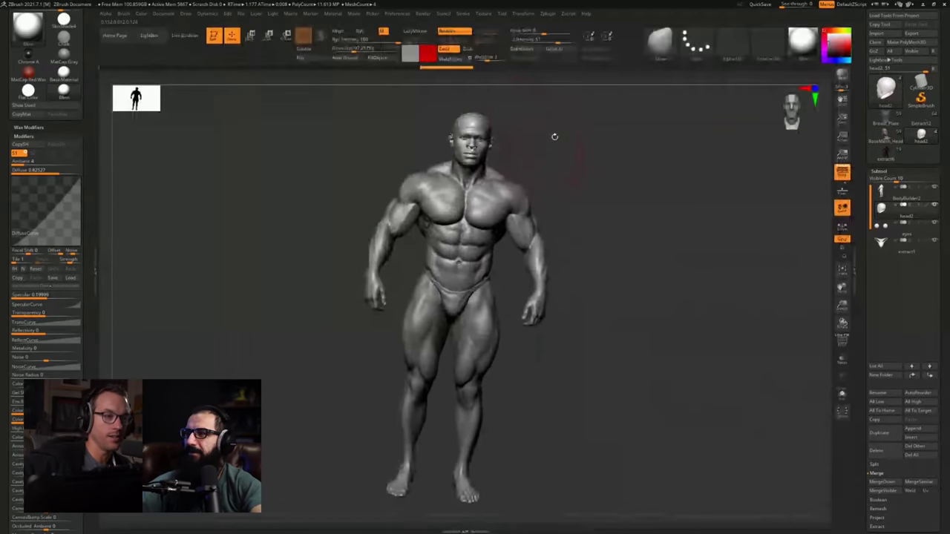
left_click(927, 207)
Fill the head2 subtool with light grey, applying RGB colour only
key("v")
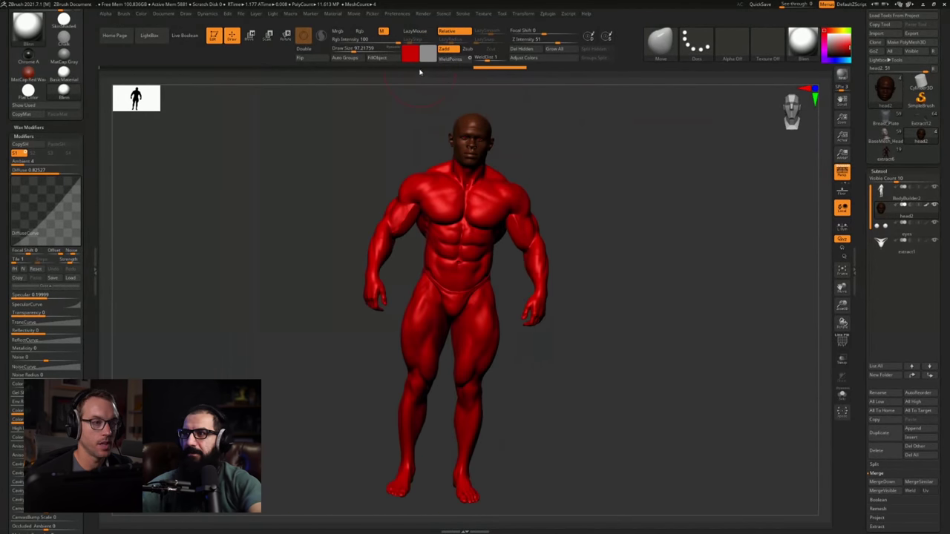
key("c")
key("v")
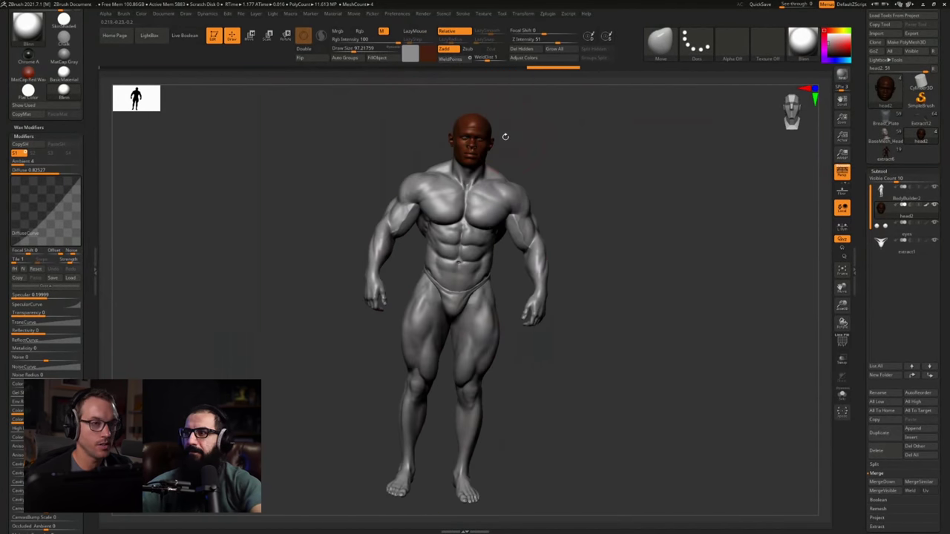
left_click(935, 205)
key("shift+alt+s")
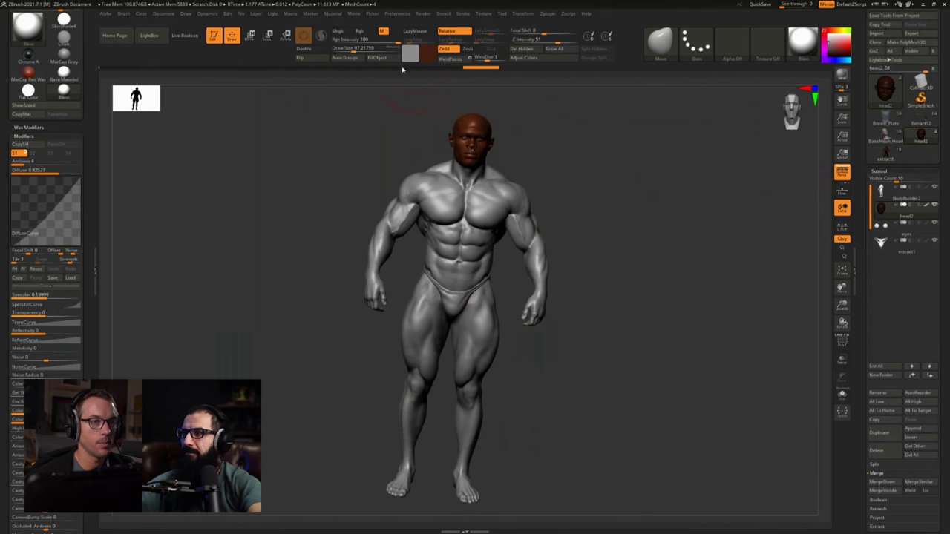
left_click(360, 31)
left_click(377, 57)
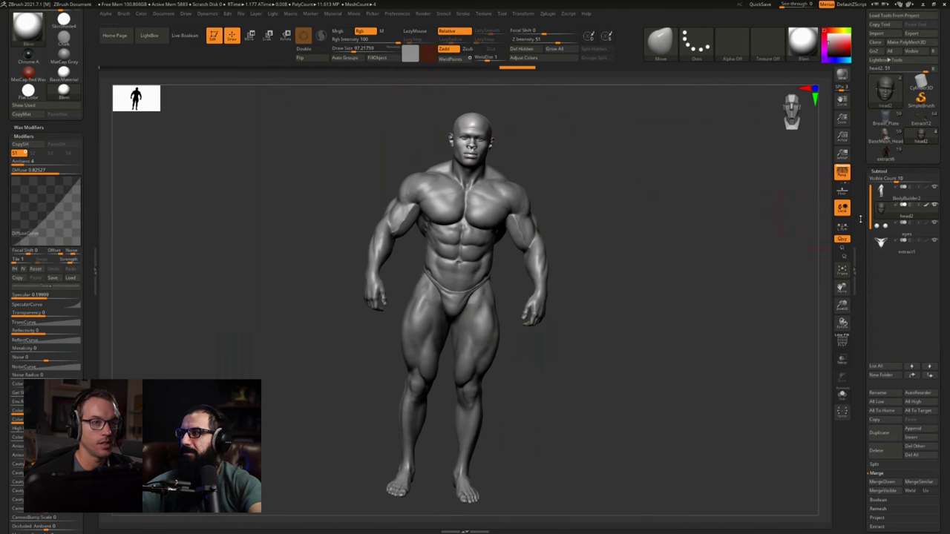
Reconstruct the lower subdivision levels of the BodyBuilder2 body and show its wireframe alongside the head
left_click(902, 200)
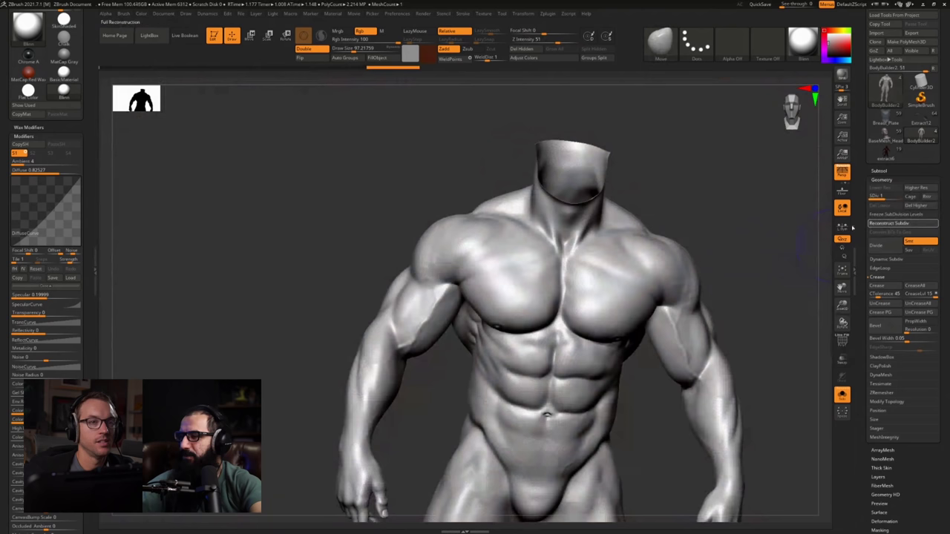
left_click(894, 224)
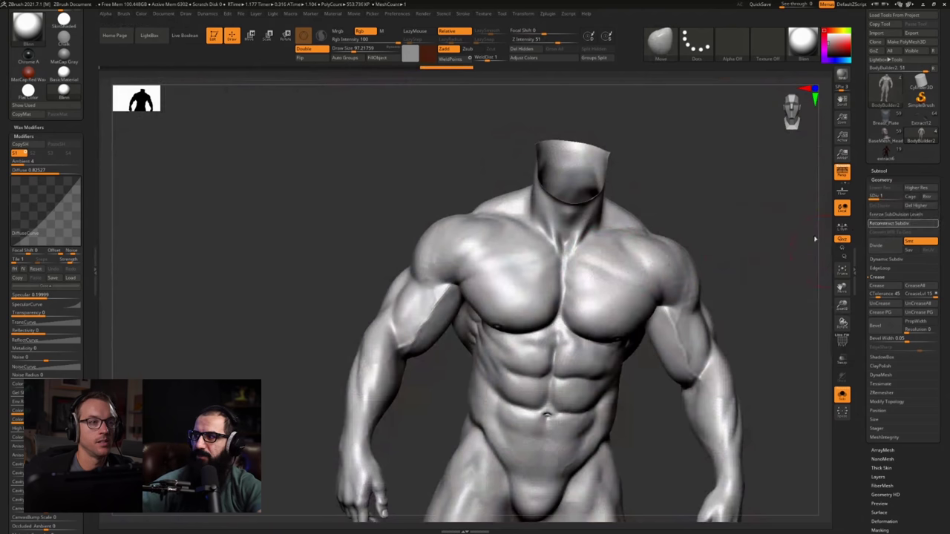
right_click_drag(619, 297, 583, 259, "ctrl")
key("shift+f")
left_click_drag(769, 262, 546, 201)
right_click_drag(547, 201, 557, 286, "alt")
key("alt+s")
left_click_drag(557, 284, 536, 283)
left_click_drag(606, 308, 626, 321)
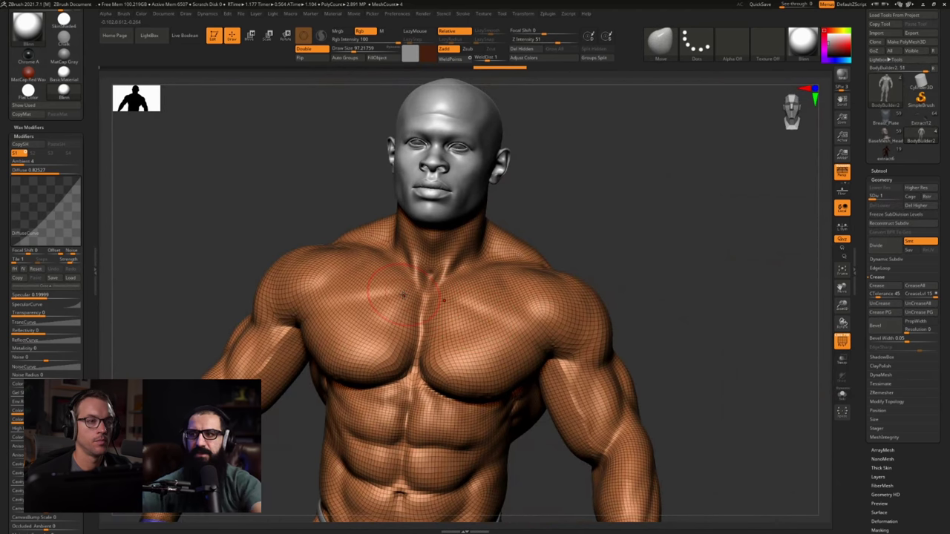
Isolate the head2 subtool and examine its wireframe and facial forms up close
left_click(461, 171, "alt")
key("alt+shift+s")
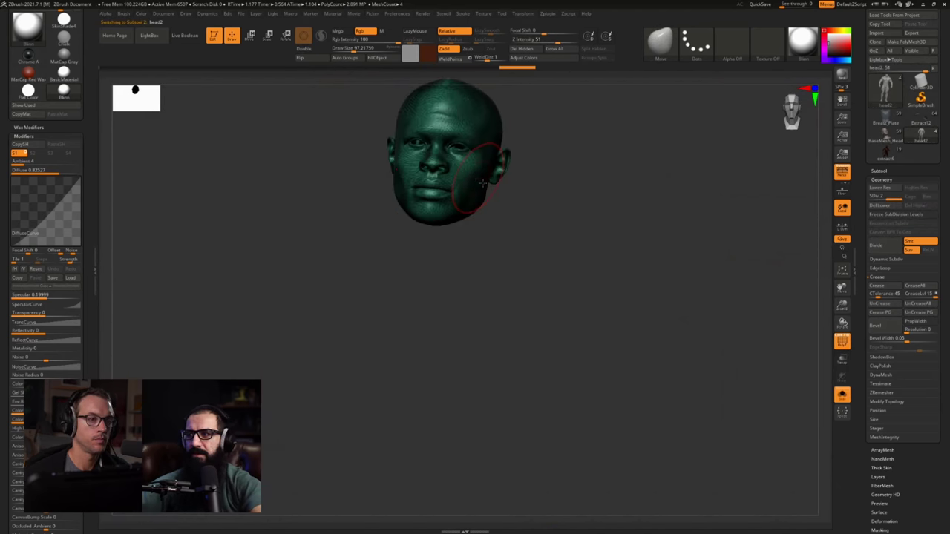
key("shift+f")
left_click_drag(549, 200, 586, 360, "alt")
right_click_drag(586, 360, 530, 345)
key("shift+f")
right_click_drag(531, 271, 513, 338, "ctrl")
key("shift+f")
right_click_drag(512, 337, 548, 279)
right_click_drag(548, 278, 560, 265, "alt")
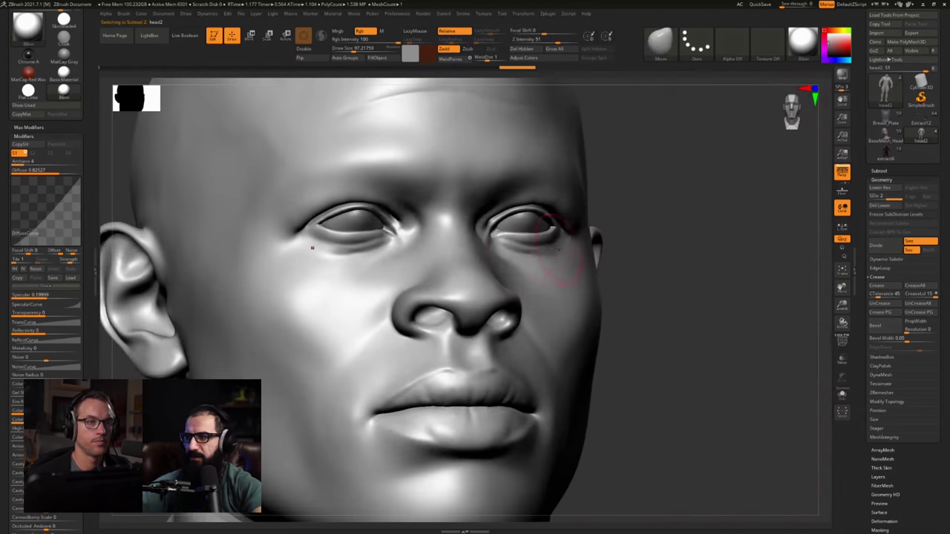
Return to the BodyBuilder2 body with its wireframe hidden and raise it to subdivision level 4
key("alt+shift+s")
right_click_drag(374, 327, 454, 274, "alt")
key("shift+f")
key("alt+shift+s")
key("shift+f")
key("alt+Up")
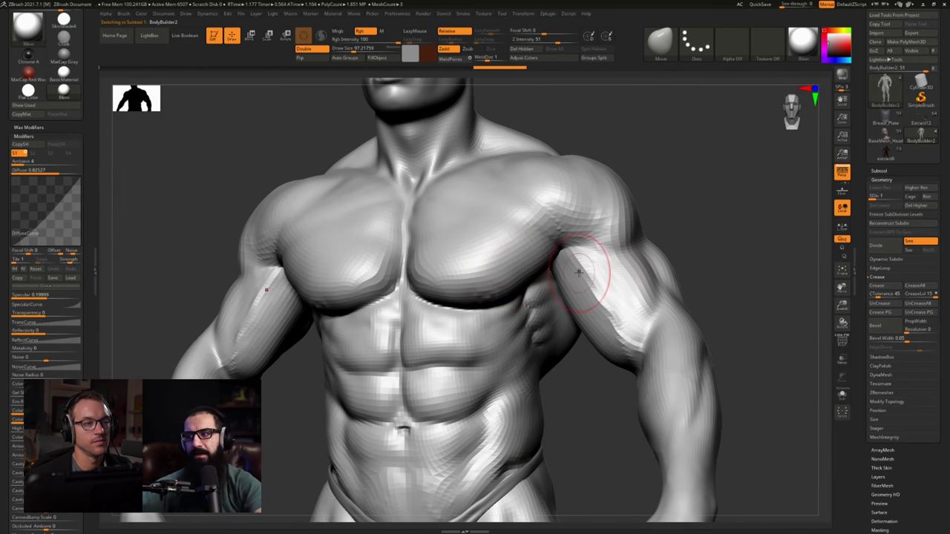
left_click(924, 136)
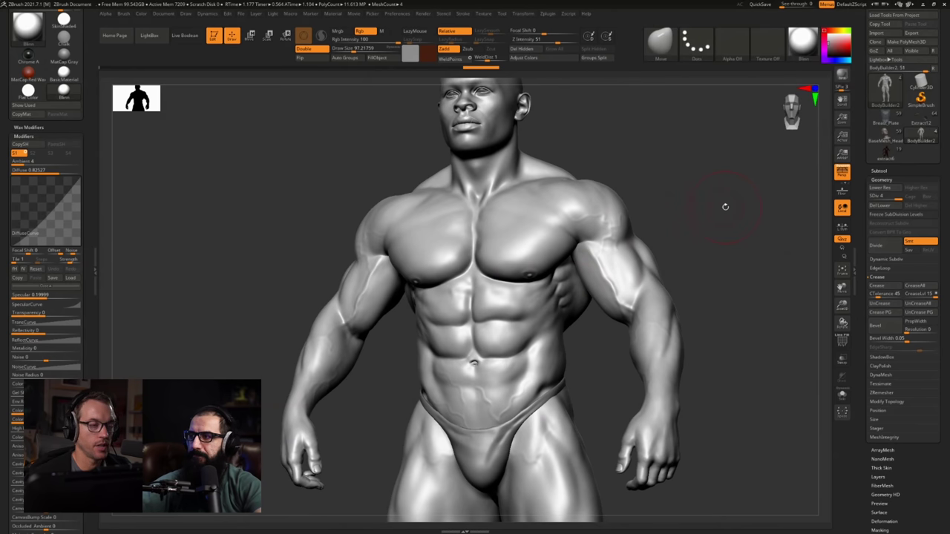
Examine the sculpted chest detail and the full figure's proportions from the front and three-quarter views
right_click_drag(606, 265, 440, 260, "ctrl")
right_click_drag(440, 260, 475, 297, "ctrl")
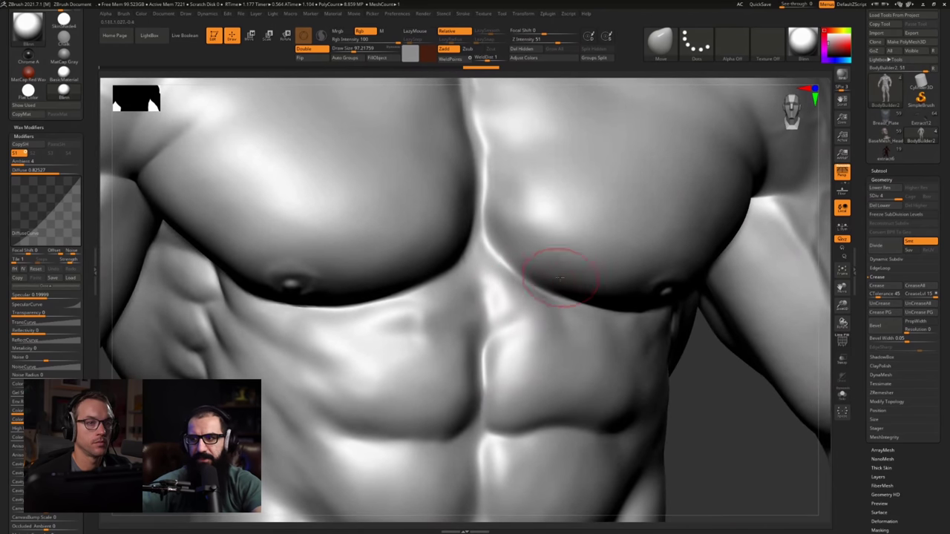
mouse_move(921, 140)
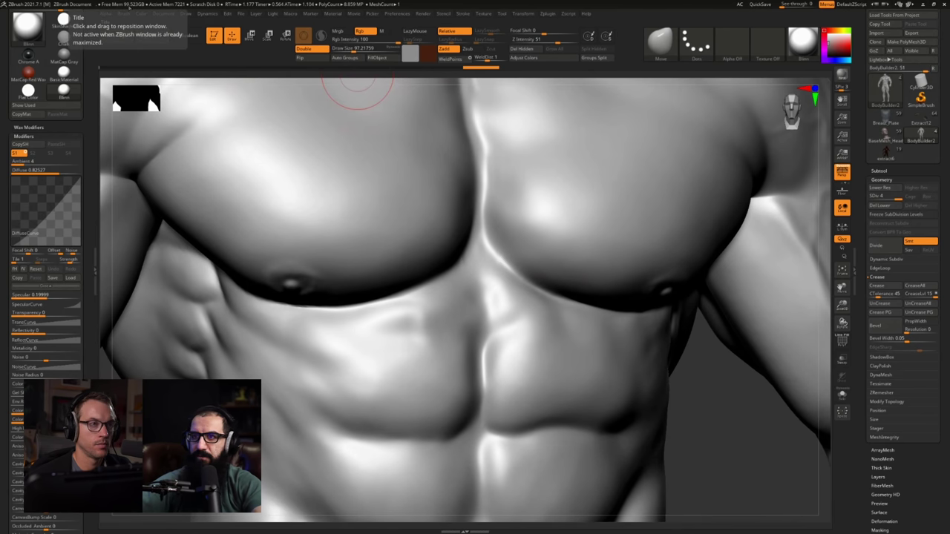
key("f")
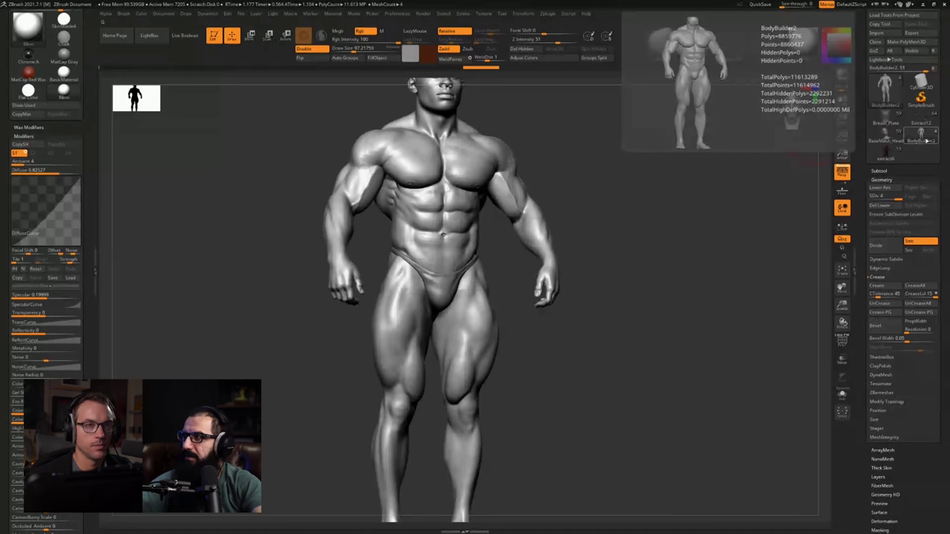
key("f")
left_click_drag(586, 182, 501, 181)
key("shift+f")
right_click_drag(492, 180, 545, 279, "ctrl")
key("shift+f")
key("f")
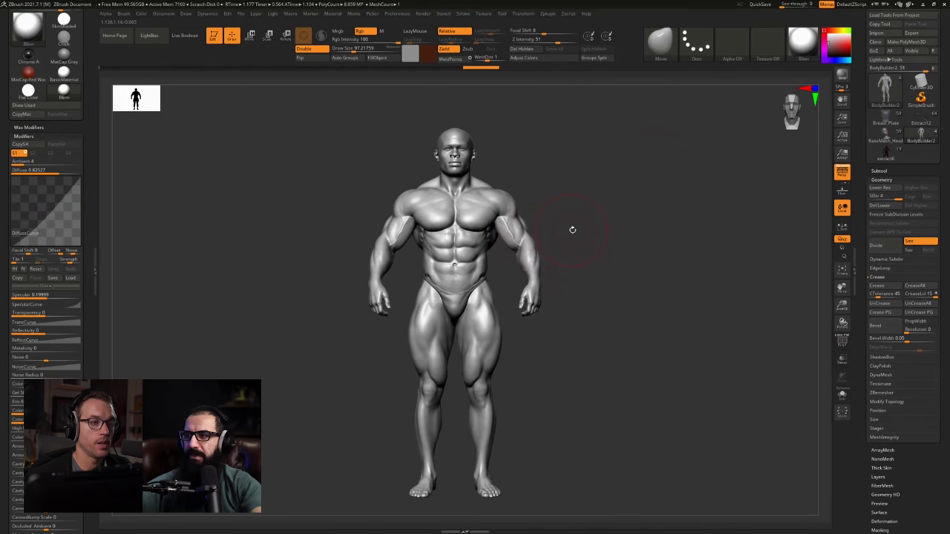
left_click_drag(570, 227, 638, 232)
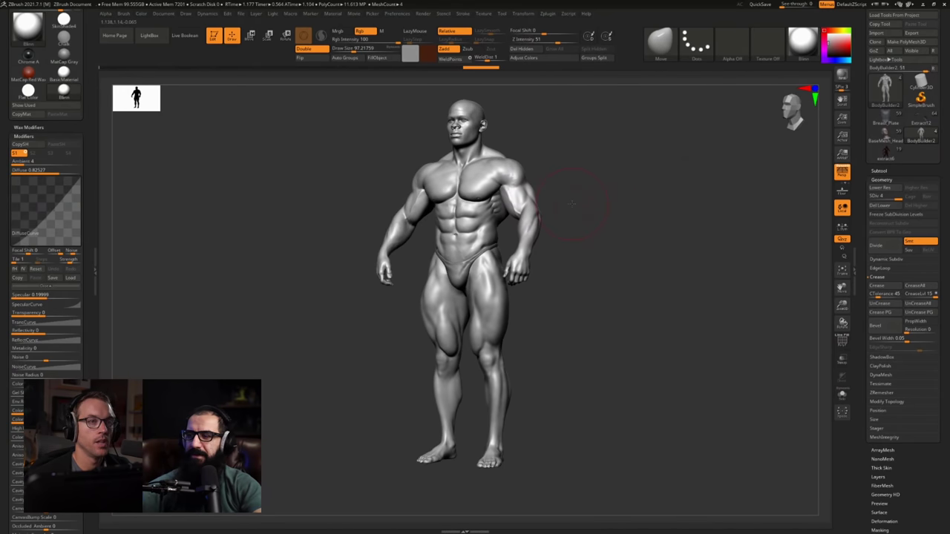
left_click_drag(504, 129, 522, 228, "alt")
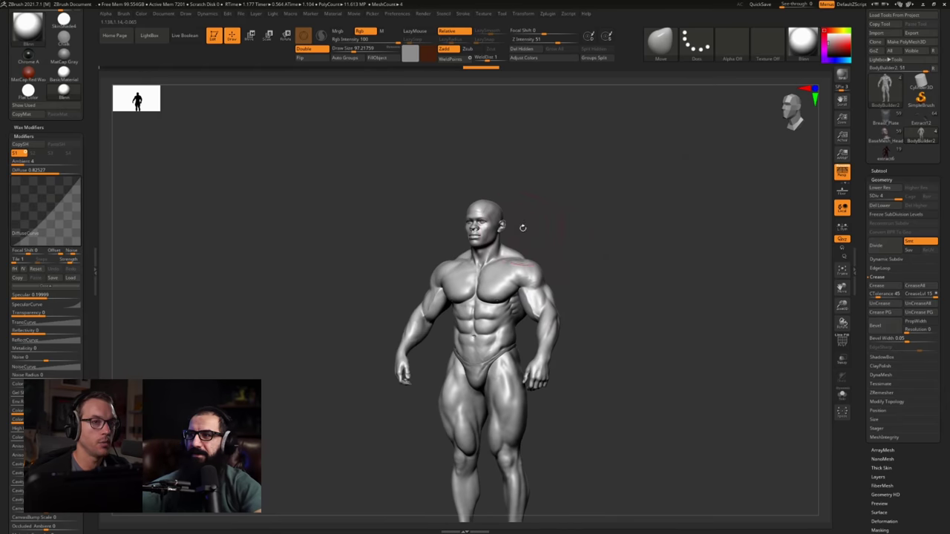
Select the head2 subtool and examine its mesh and facial profile from the side
key("f")
key("alt+s")
key("shift+f")
left_click_drag(618, 289, 638, 371, "alt")
left_click_drag(639, 312, 579, 289, "shift")
key("shift+f")
left_click_drag(602, 334, 594, 289, "alt")
left_click_drag(594, 357, 586, 193, "alt")
left_click_drag(572, 290, 680, 288)
key("shift+f")
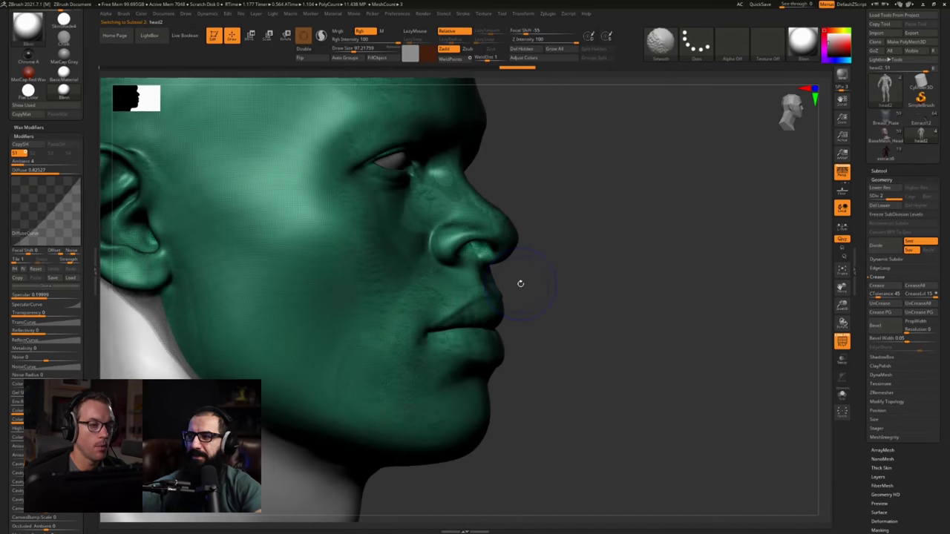
Examine the face from the three-quarter and front angles, comparing the shaded surface with the wireframe
key("shift+f")
right_click_drag(550, 298, 445, 297)
right_click_drag(597, 246, 530, 272, "alt")
right_click_drag(616, 264, 543, 259)
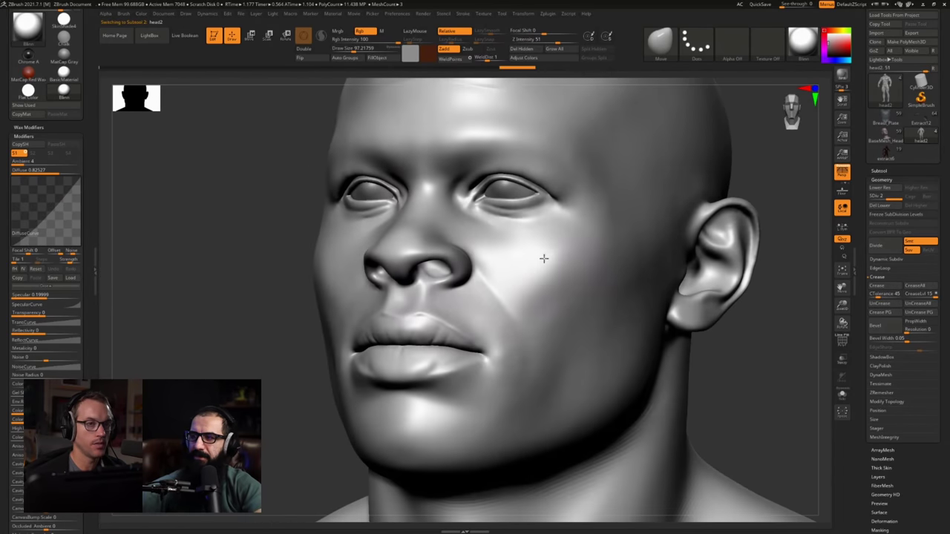
key("shift+f")
key("shift+f")
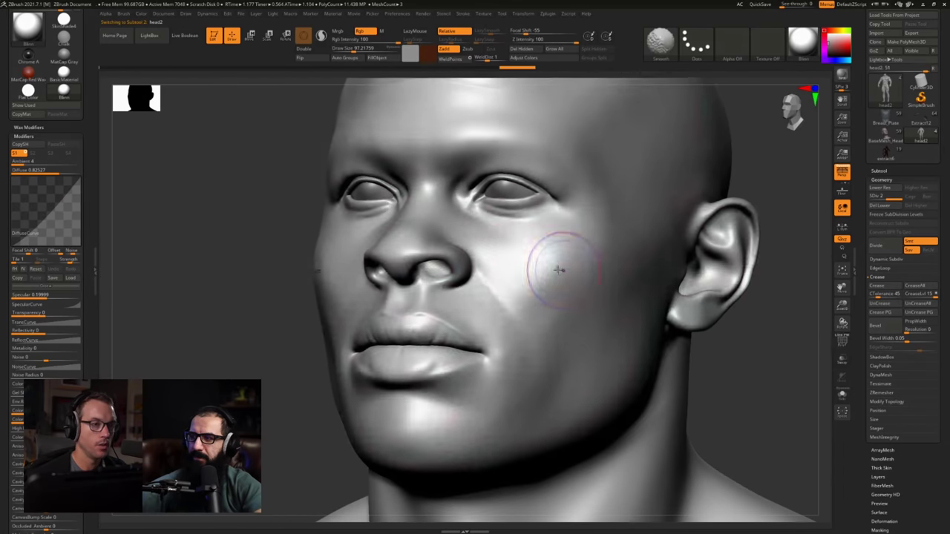
right_click_drag(477, 269, 523, 270)
left_click_drag(522, 270, 460, 267)
right_click_drag(460, 267, 542, 270, "ctrl")
right_click_drag(686, 259, 620, 275)
key("shift+f")
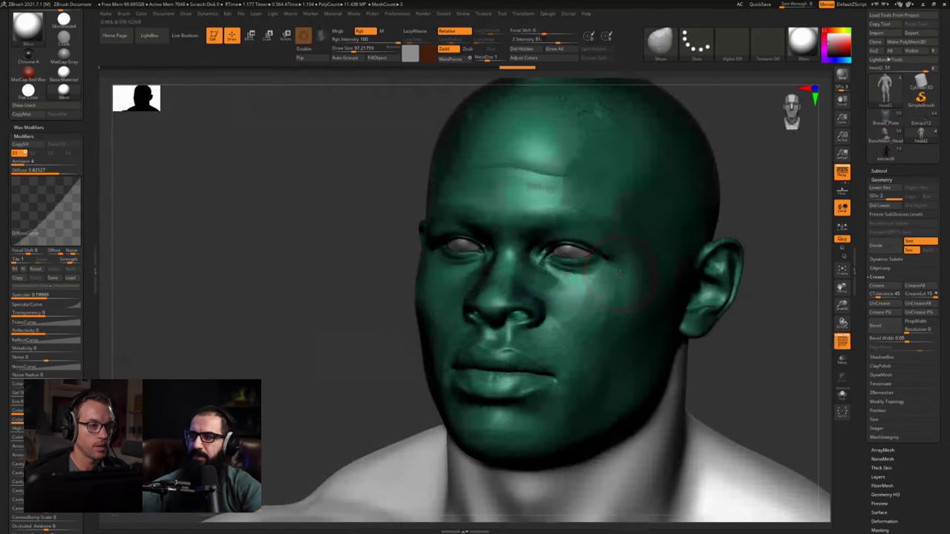
Load the Dwayne_012 bust tool from disk and frame it in the view
key("ctrl+o")
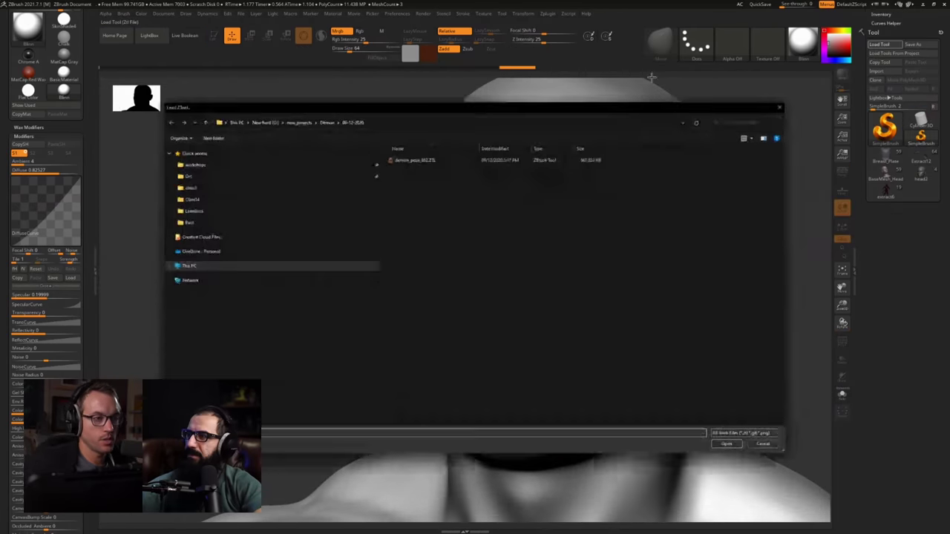
left_click_drag(515, 109, 0, 106)
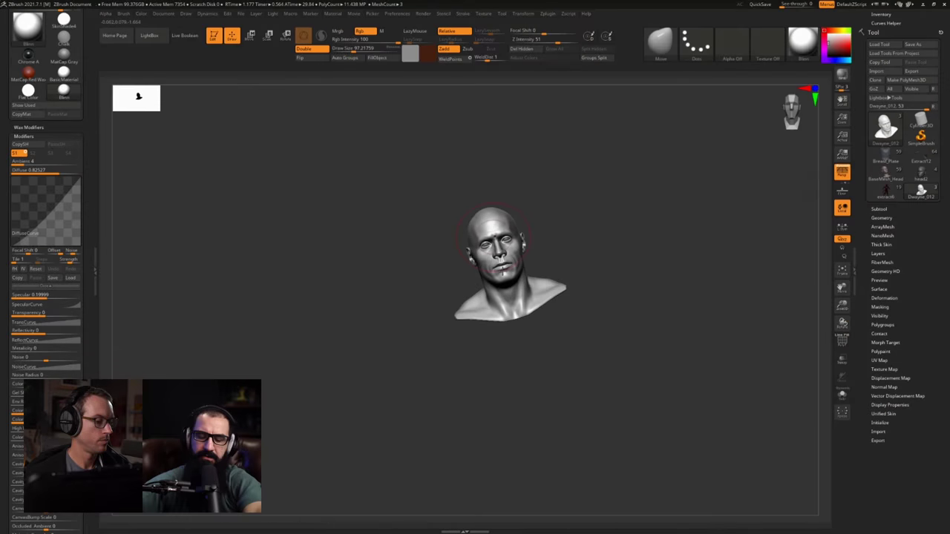
key("f")
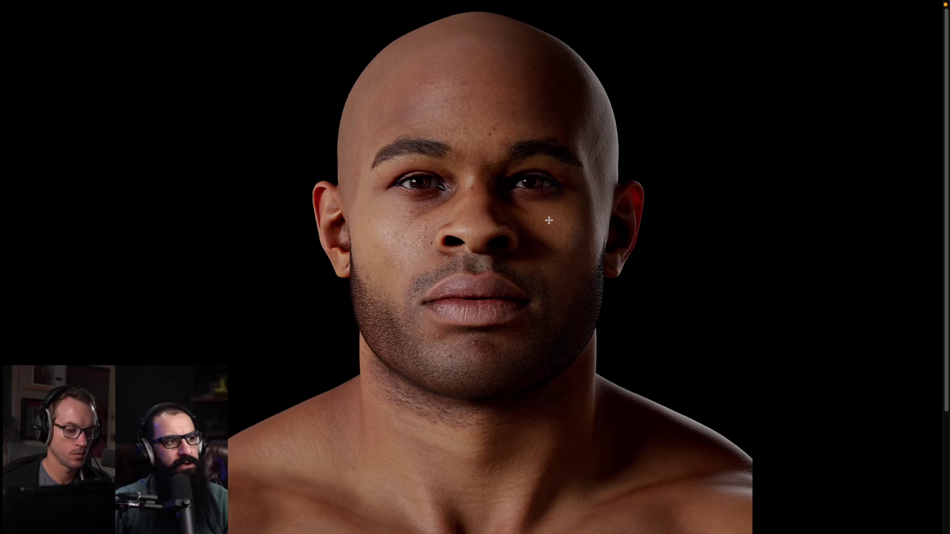
Examine the rendered male portrait close up, from the face and beard down to the neck and collarbones
scroll(614, 214, "up", 1)
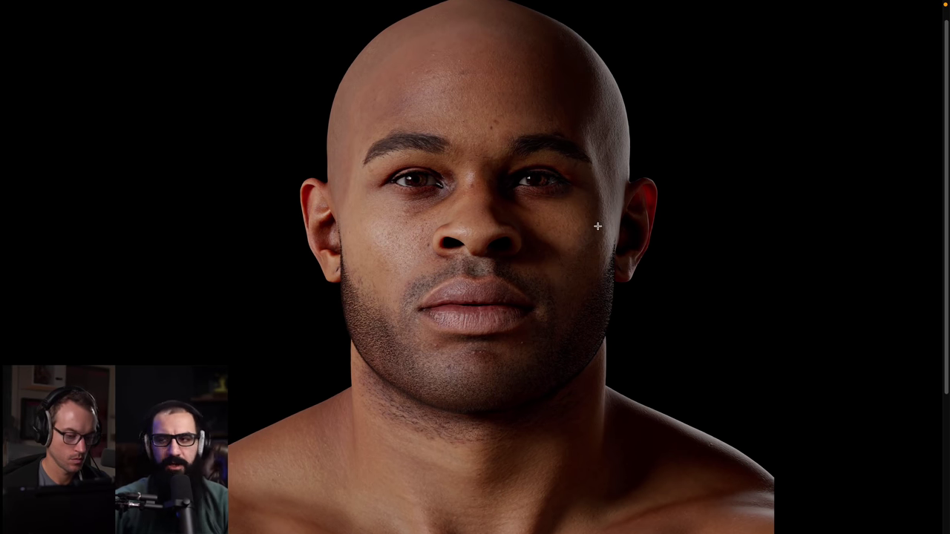
scroll(536, 261, "up", 3)
scroll(534, 262, "up", 2)
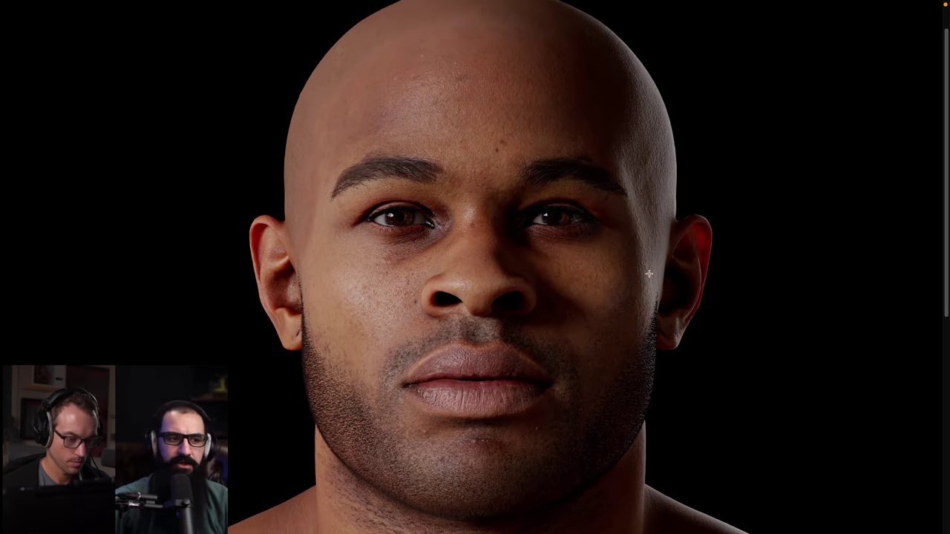
scroll(831, 251, "up", 1)
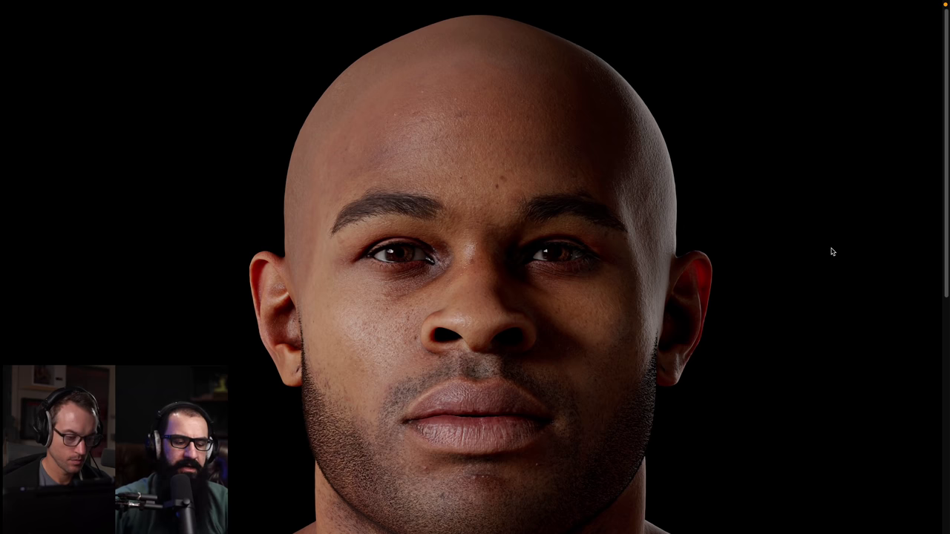
scroll(832, 252, "down", 2)
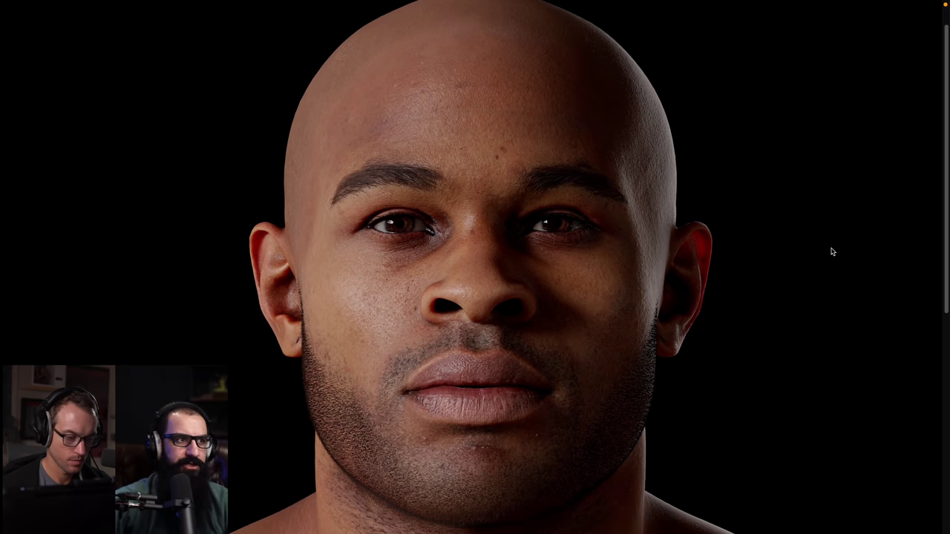
scroll(833, 251, "down", 2)
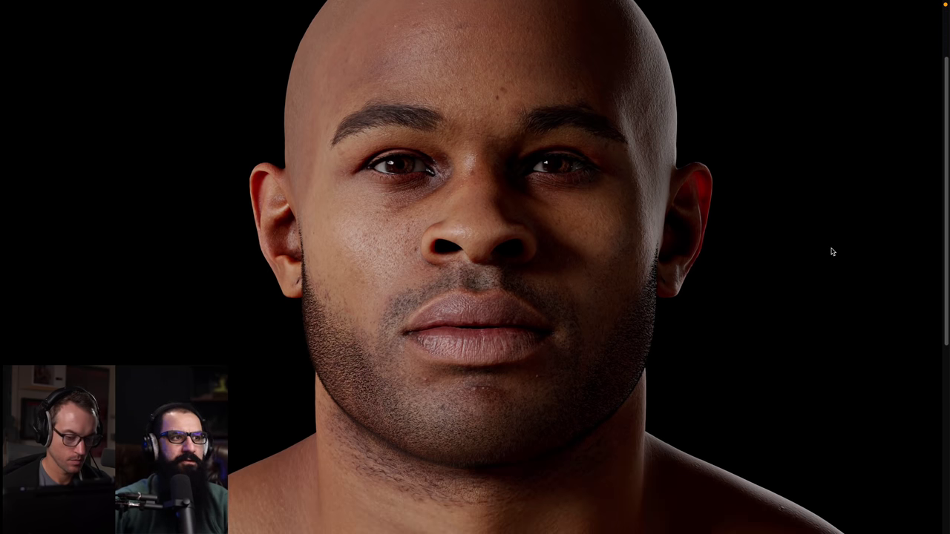
scroll(832, 251, "down", 3)
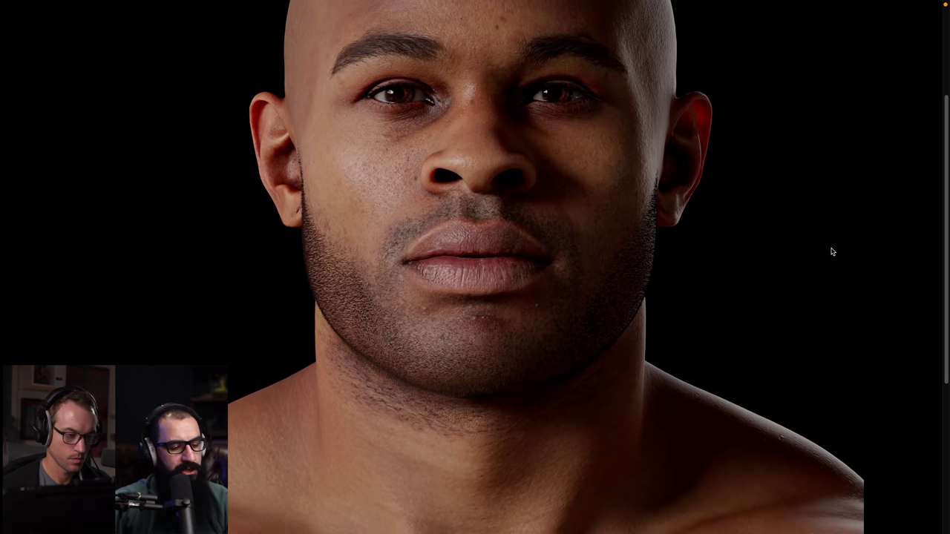
scroll(832, 252, "down", 2)
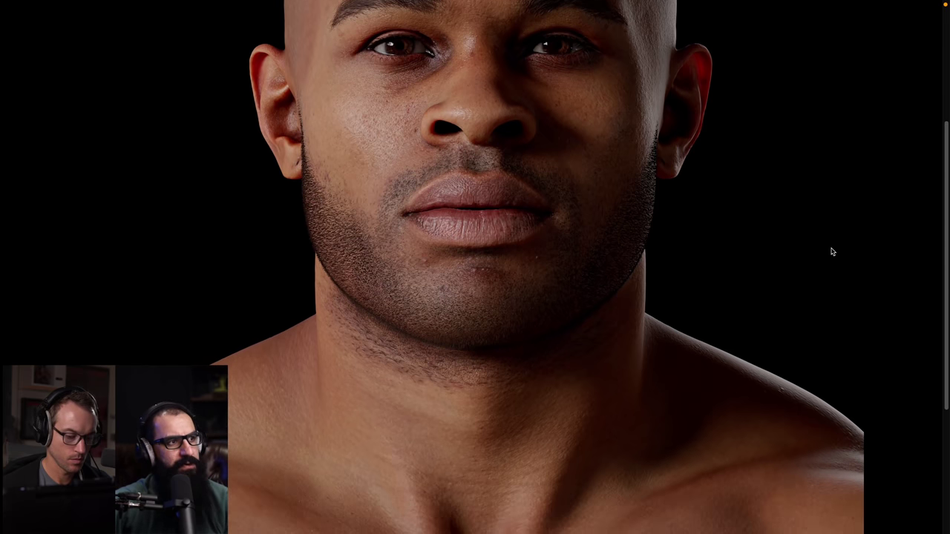
scroll(832, 252, "down", 3)
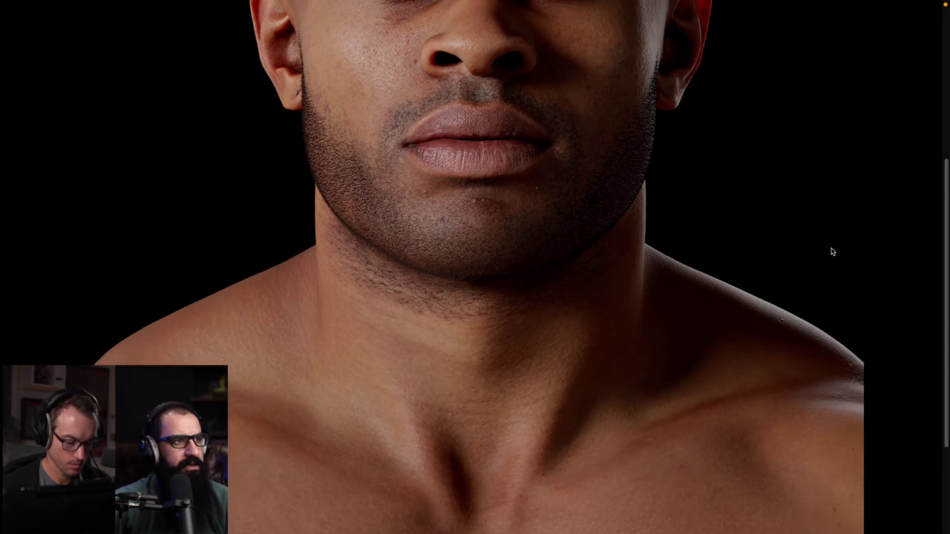
scroll(833, 252, "down", 1)
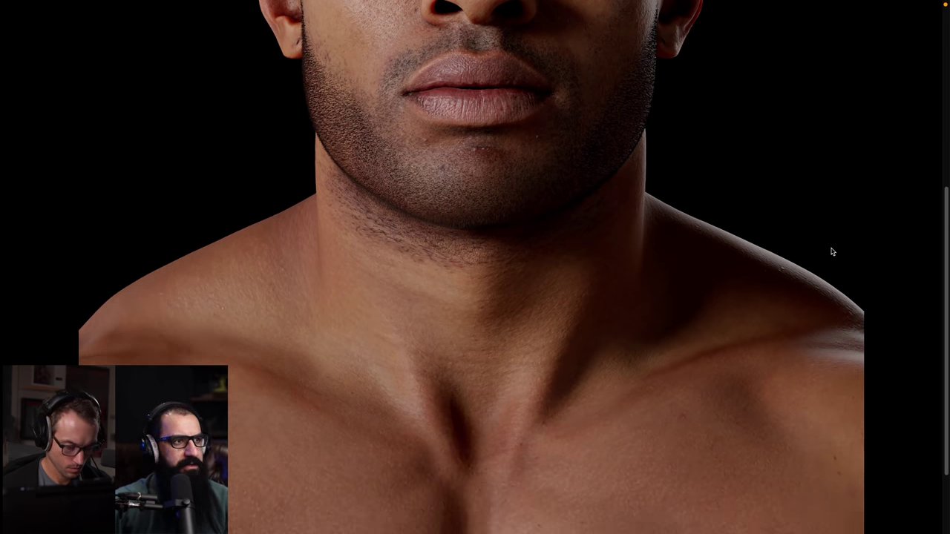
Examine the rendered portrait's neck, collarbones and upper chest, and return towards the face
scroll(832, 251, "down", 3)
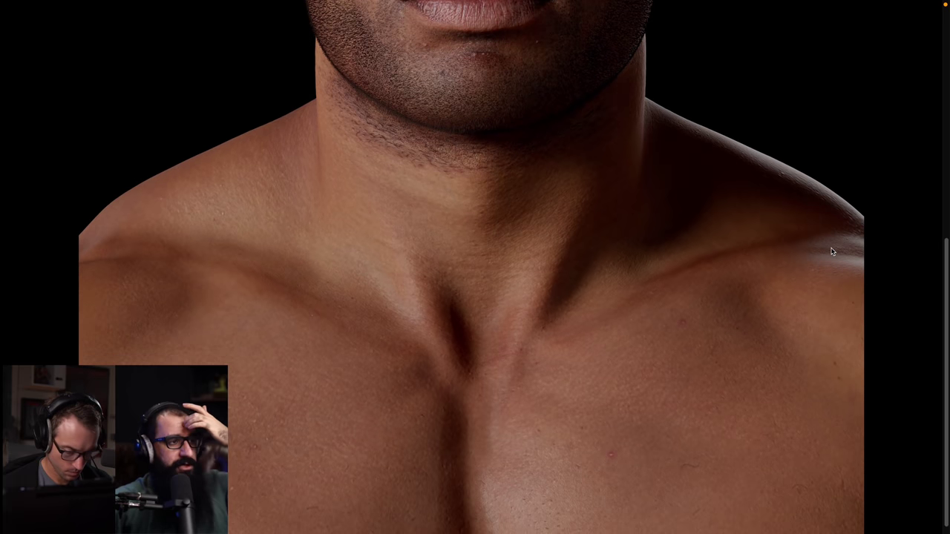
scroll(832, 252, "down", 1)
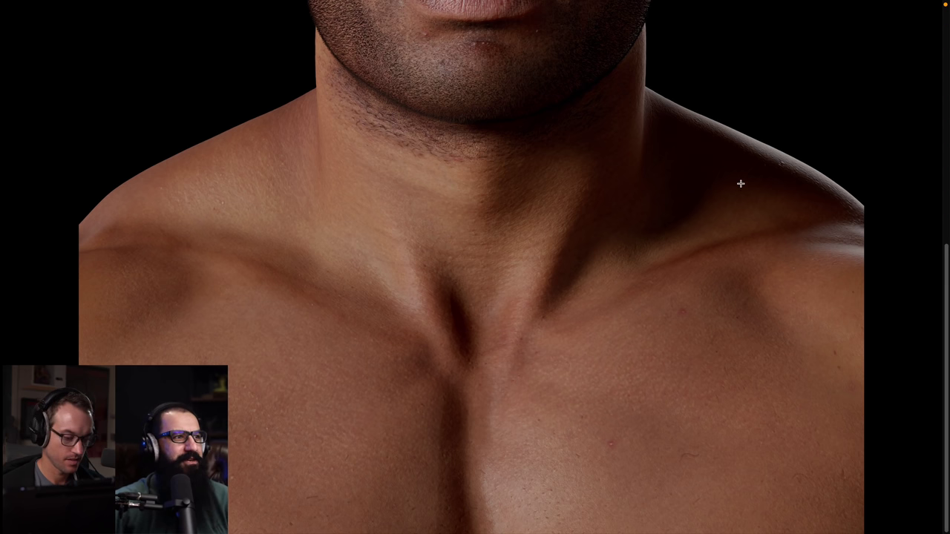
scroll(740, 184, "up", 5)
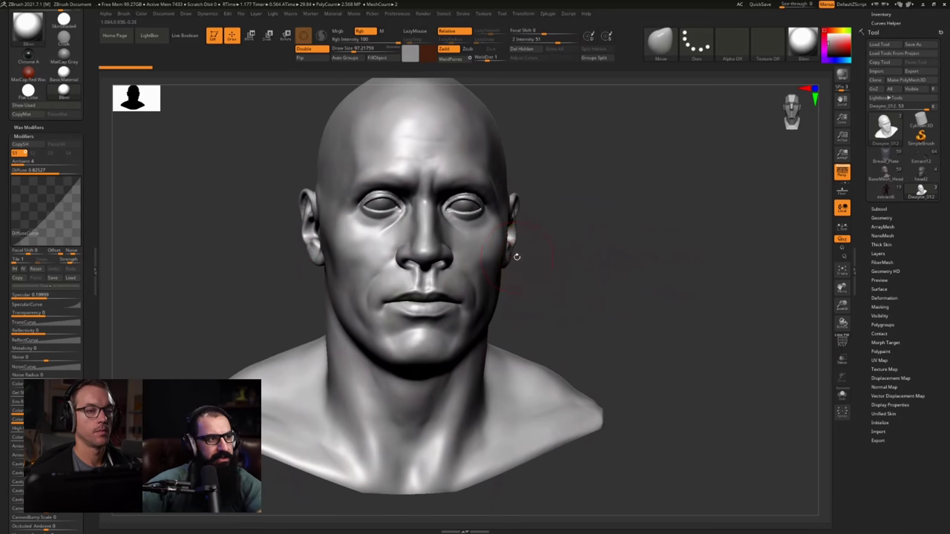
Examine the Dwayne_012 bust from the three-quarter and front angles, with and without the wireframe
left_click_drag(515, 259, 324, 236)
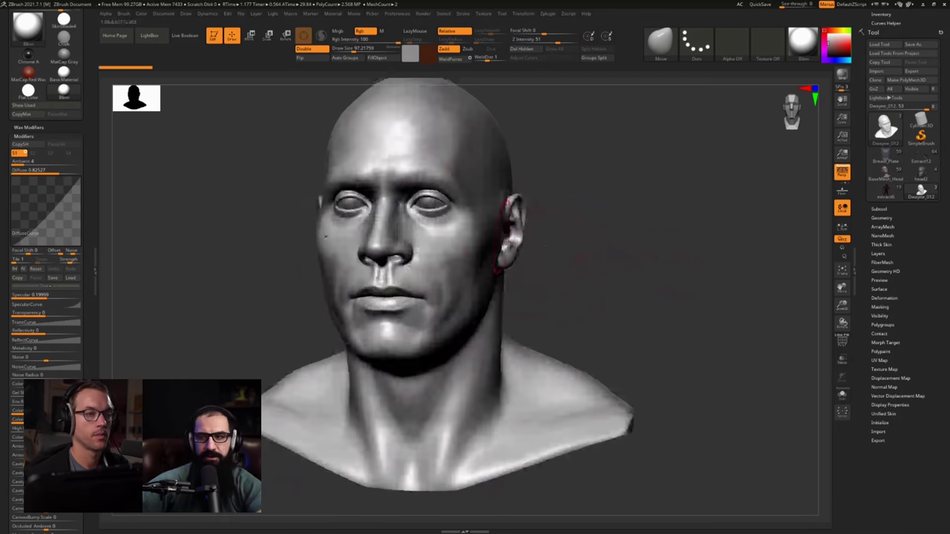
right_click_drag(324, 236, 386, 242)
right_click_drag(490, 249, 508, 363, "ctrl")
key("shift+f")
right_click_drag(275, 312, 416, 241)
key("shift+f")
right_click_drag(297, 249, 438, 265)
right_click_drag(482, 356, 356, 275, "ctrl")
right_click_drag(660, 261, 591, 226, "alt")
right_click_drag(653, 225, 632, 227)
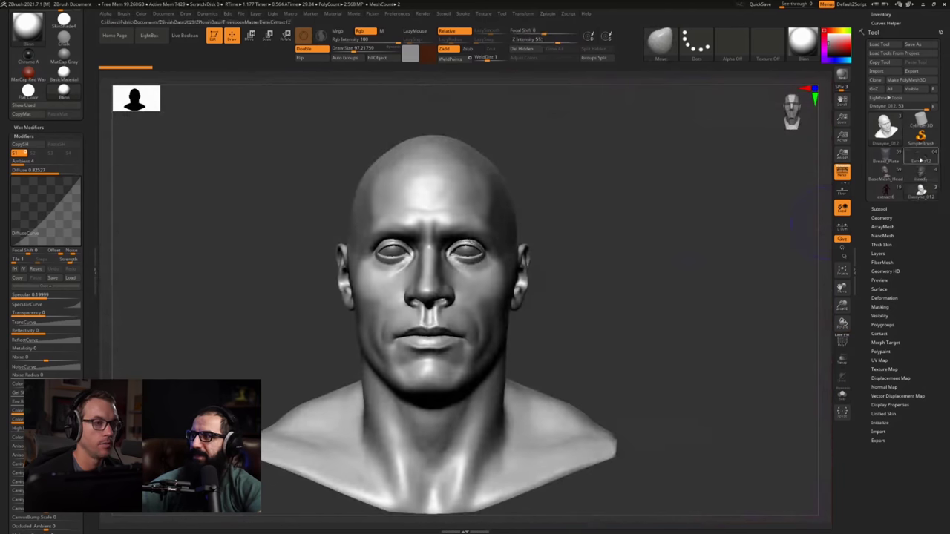
Load the hulk_head_009 and Hero_Samurai_Head tools from disk and display the samurai head
left_click(921, 136)
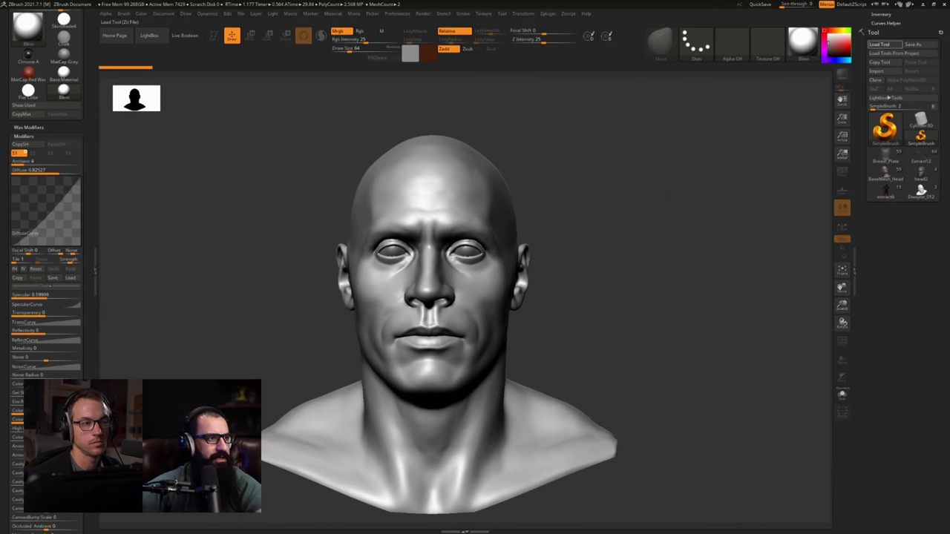
left_click_drag(602, 249, 648, 224)
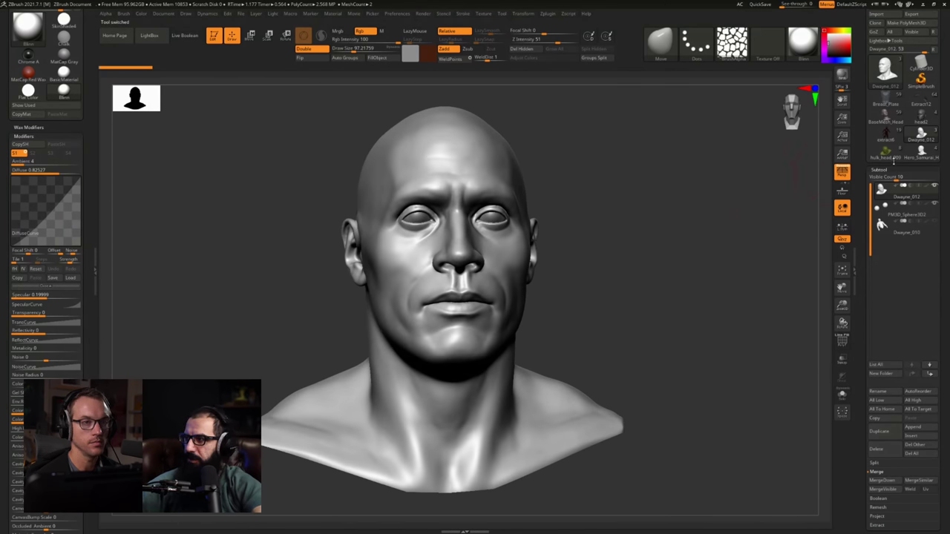
left_click(920, 153)
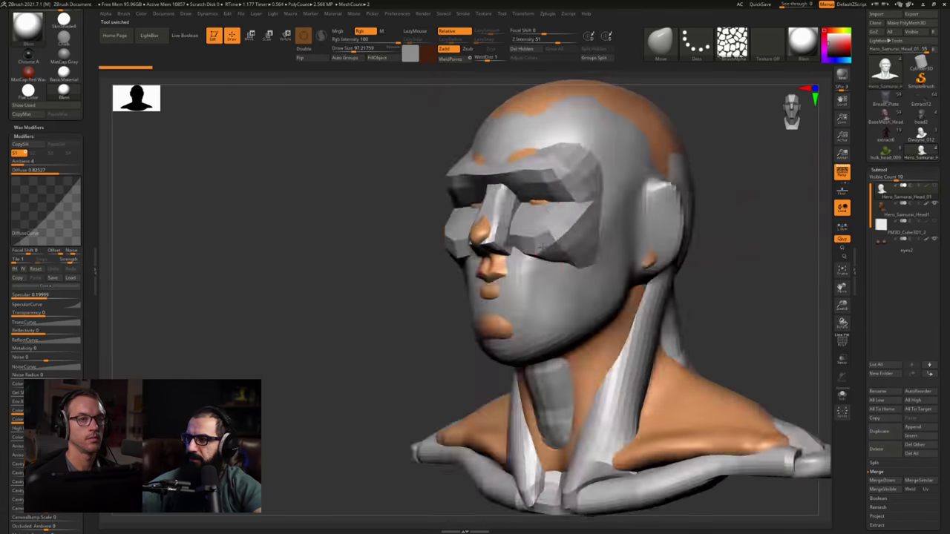
Isolate the blocked-in Hero_Samurai_Head_01 subtool and examine its polygroups and planes from the front and side
left_click(842, 395)
mouse_move(772, 223)
left_mouse_down()
mouse_move(713, 237)
mouse_move(780, 221)
left_mouse_up()
key("shift+f")
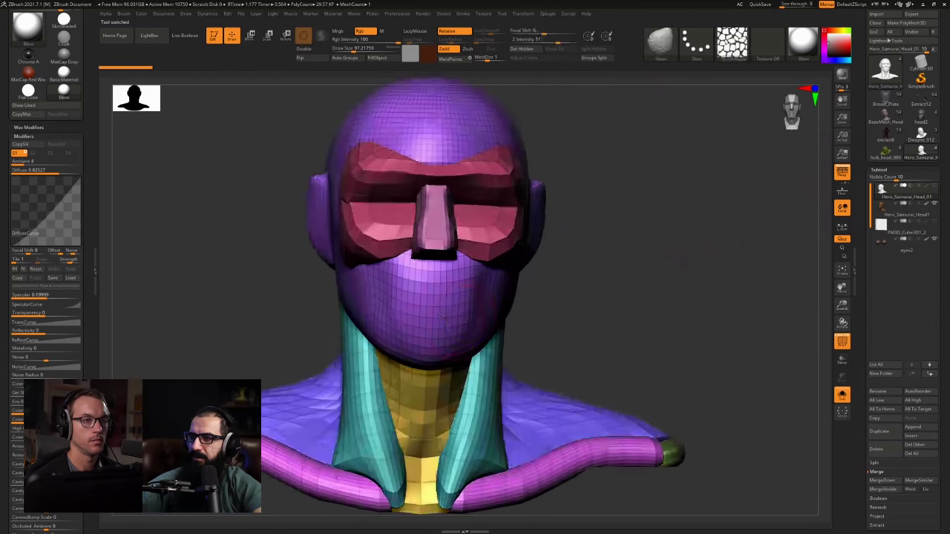
right_click_drag(440, 315, 519, 231)
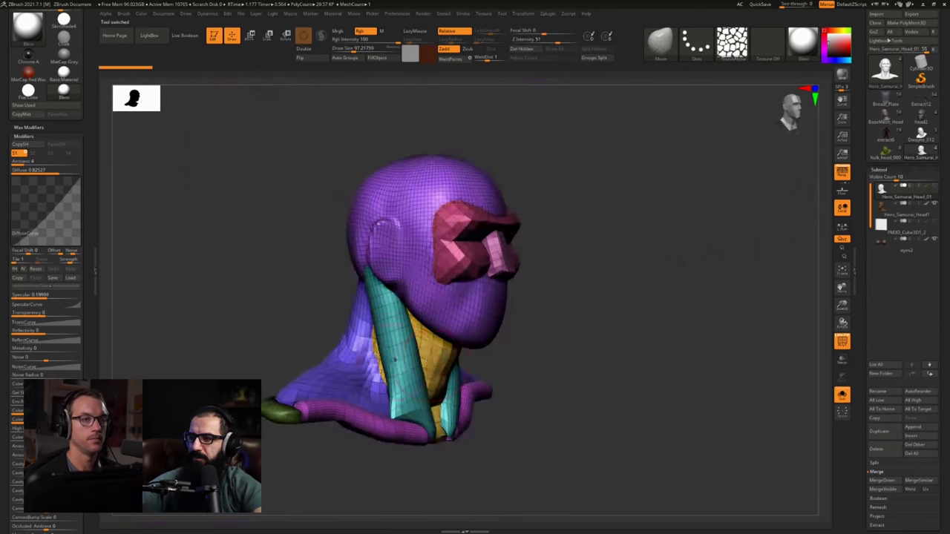
left_click_drag(395, 359, 434, 401)
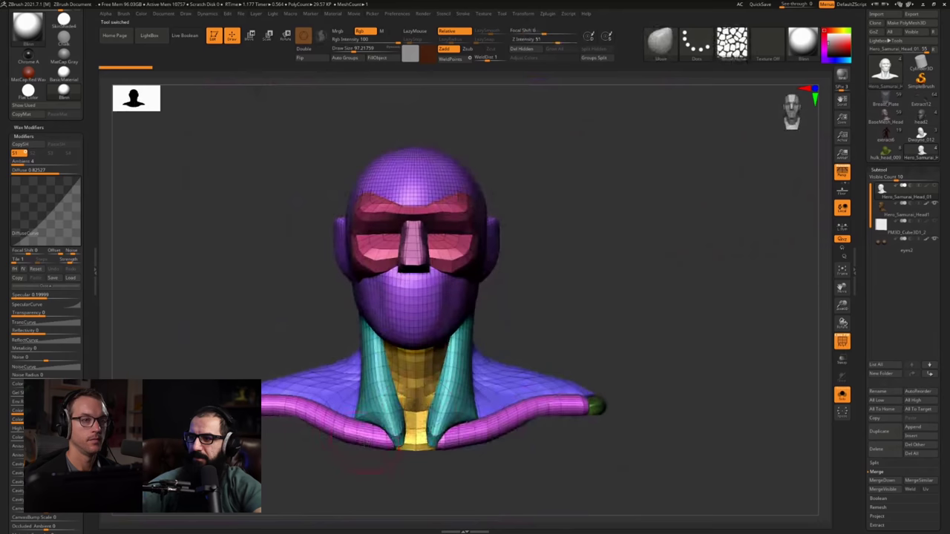
right_click_drag(366, 438, 252, 260, "alt")
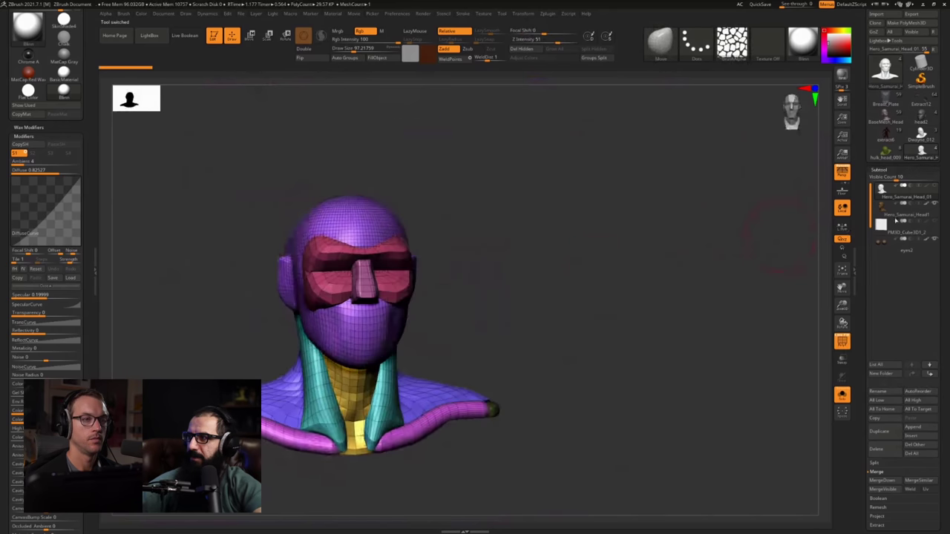
Select the Hero_Samurai_Head1 subtool and examine the finished head without isolation or wireframe
left_click(890, 214)
right_click_drag(428, 299, 472, 368, "ctrl")
key("shift+f")
key("alt+s")
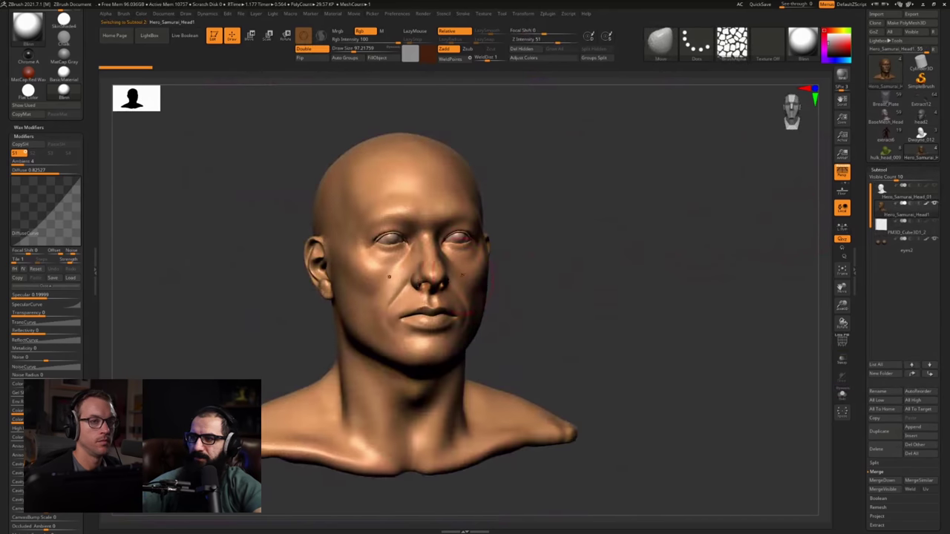
left_click_drag(708, 200, 673, 192)
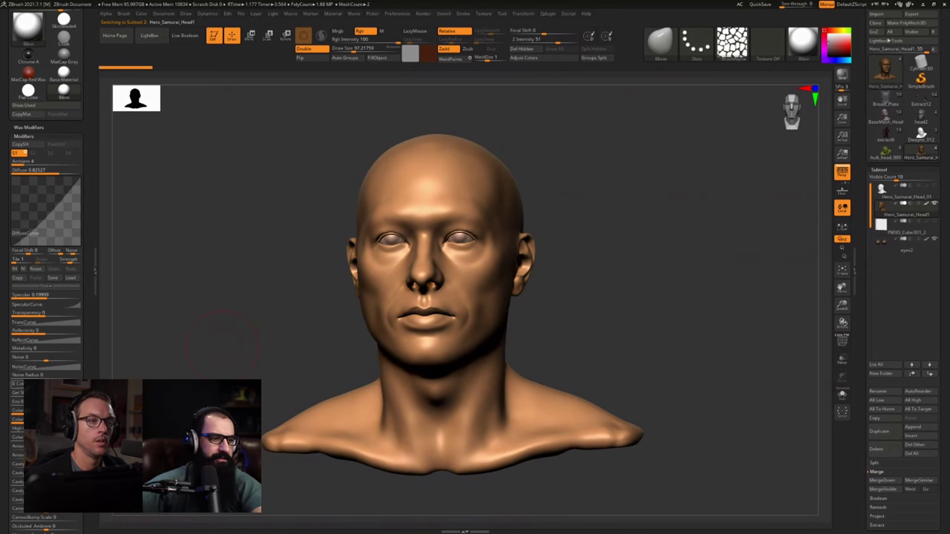
Switch to the hulk_head_009 tool and examine its face and fine skin detail with the wireframe on
left_click(886, 149)
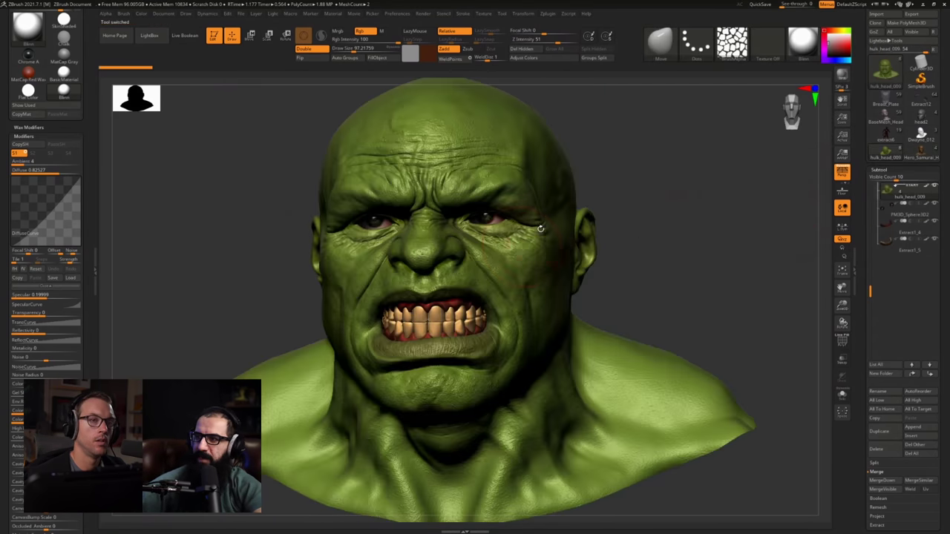
mouse_move(547, 270)
right_mouse_down()
mouse_move(227, 265)
mouse_move(560, 273)
right_mouse_up()
left_click_drag(471, 301, 547, 282)
right_click_drag(548, 282, 490, 288)
key("shift+f")
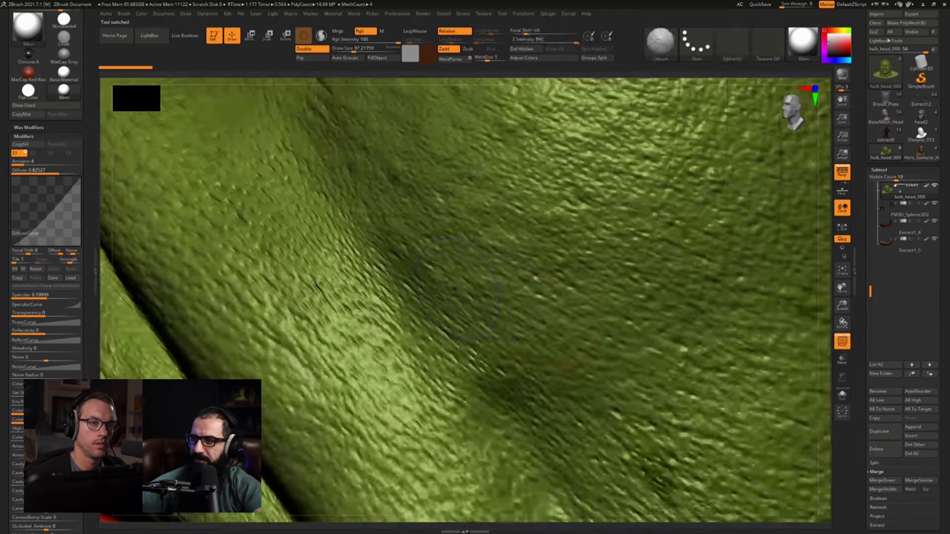
Lower the hulk head by four subdivision levels and examine its base forms from the side
key("shift+d")
key("shift+d")
key("shift+d")
key("shift+d")
right_click_drag(430, 311, 451, 187, "ctrl")
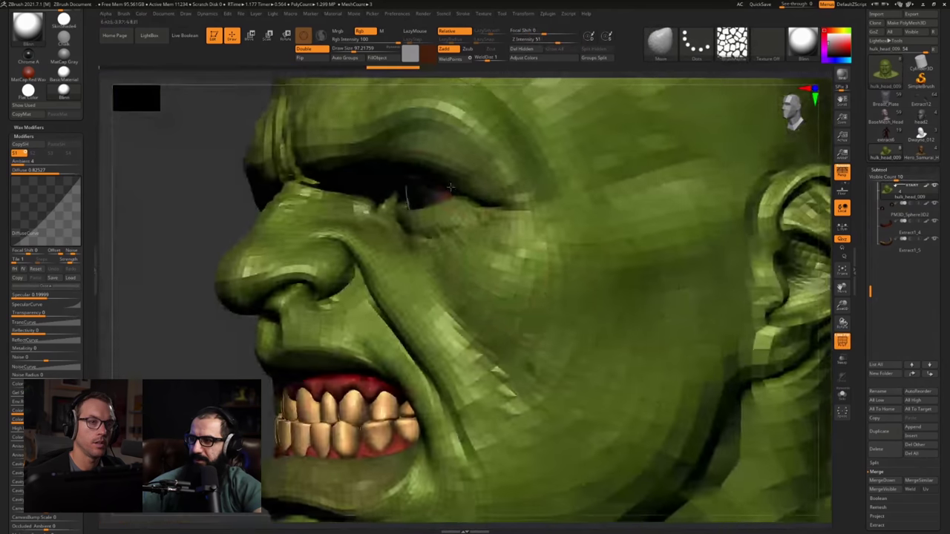
left_click_drag(450, 187, 484, 273)
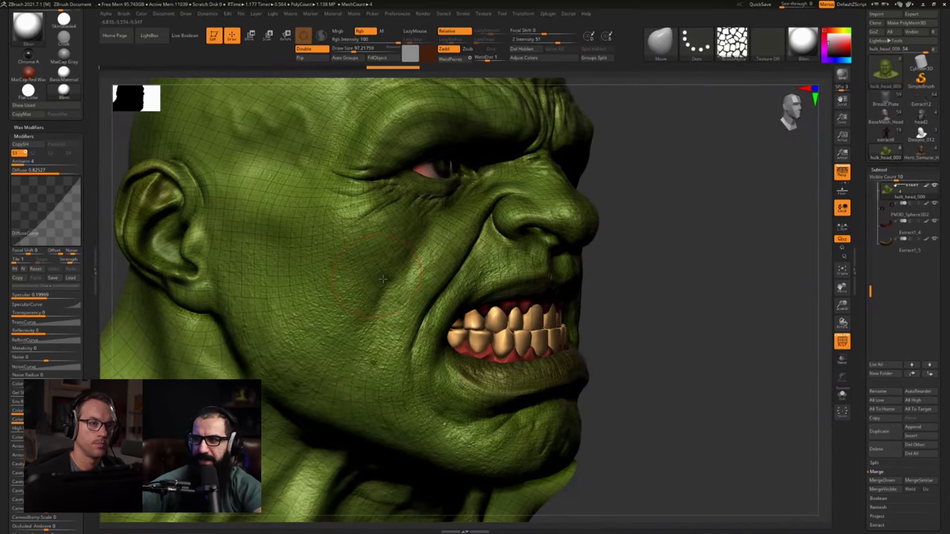
Raise the hulk head's subdivision level and examine the skin texture around the nose and cheek without the wireframe
key("d")
key("d")
right_click_drag(424, 276, 312, 222, "ctrl")
key("shift+f")
right_click_drag(438, 245, 445, 297, "ctrl")
right_click_drag(562, 317, 440, 312)
right_click_drag(475, 230, 487, 294, "ctrl")
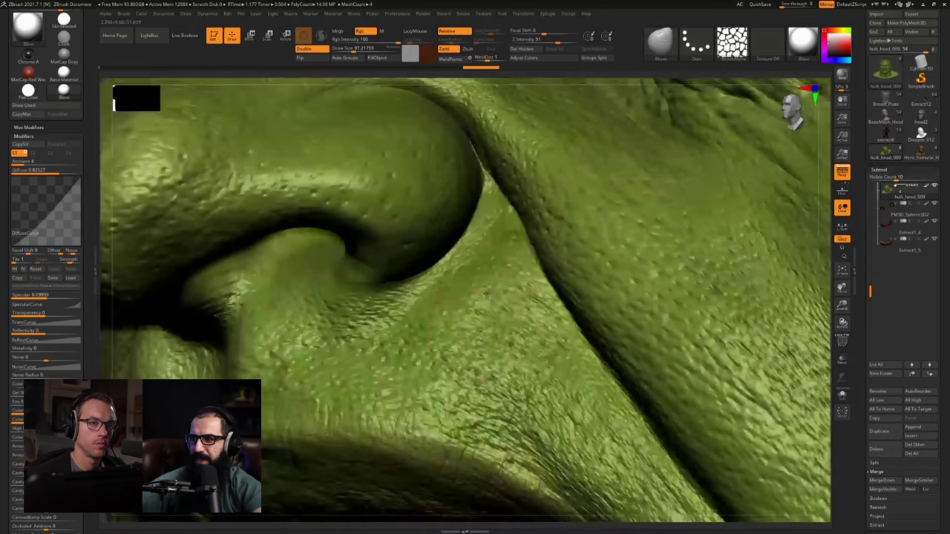
right_click_drag(457, 203, 440, 252)
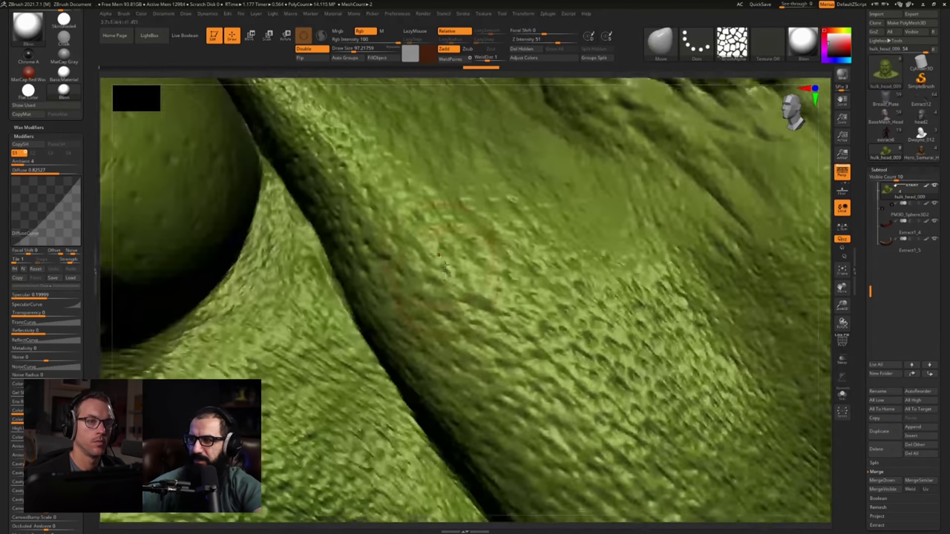
left_click_drag(434, 279, 475, 278)
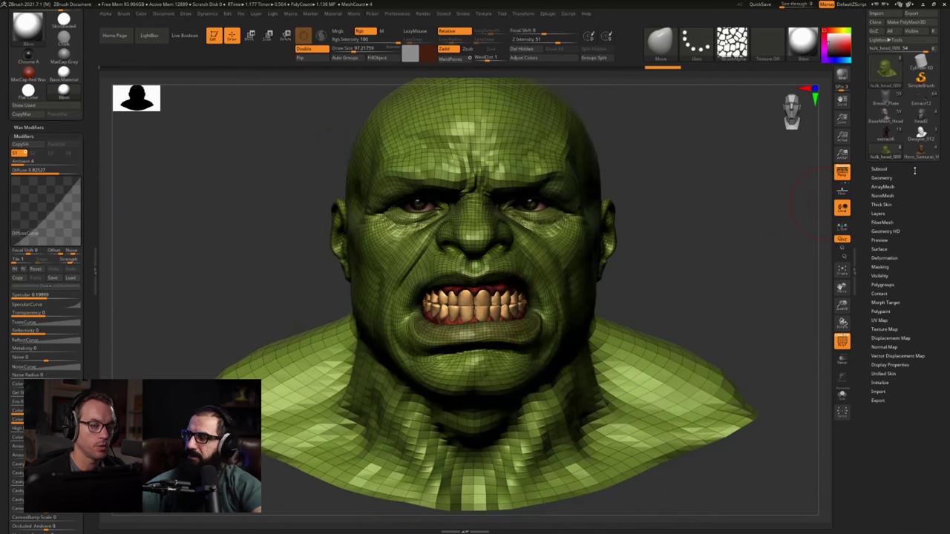
Switch back to the Hero_Samurai_Head1 tool, frame it and examine it shaded from the front and three-quarter angles
scroll(915, 170, "up", 2)
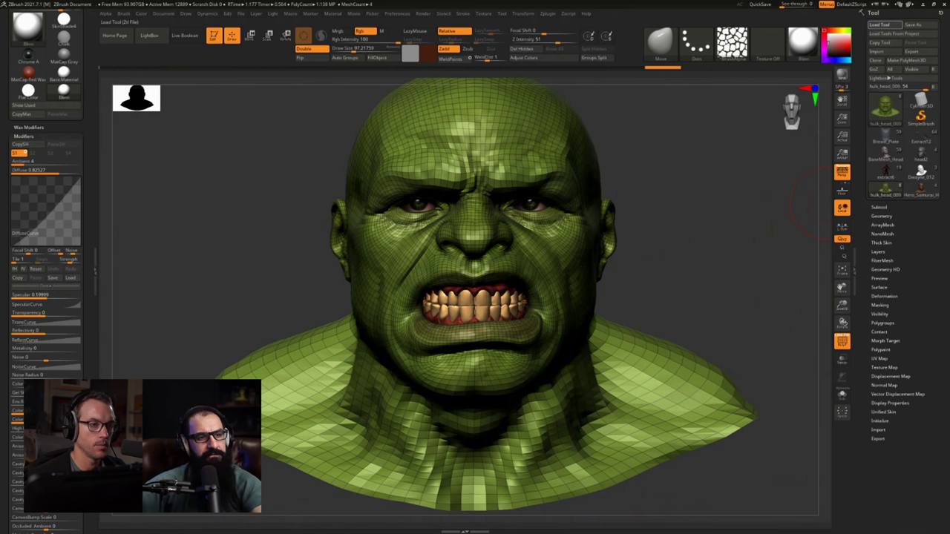
left_click(921, 187)
key("f")
key("shift+f")
key("f")
mouse_move(454, 276)
right_mouse_down()
mouse_move(502, 286)
mouse_move(451, 283)
right_mouse_up()
key("f")
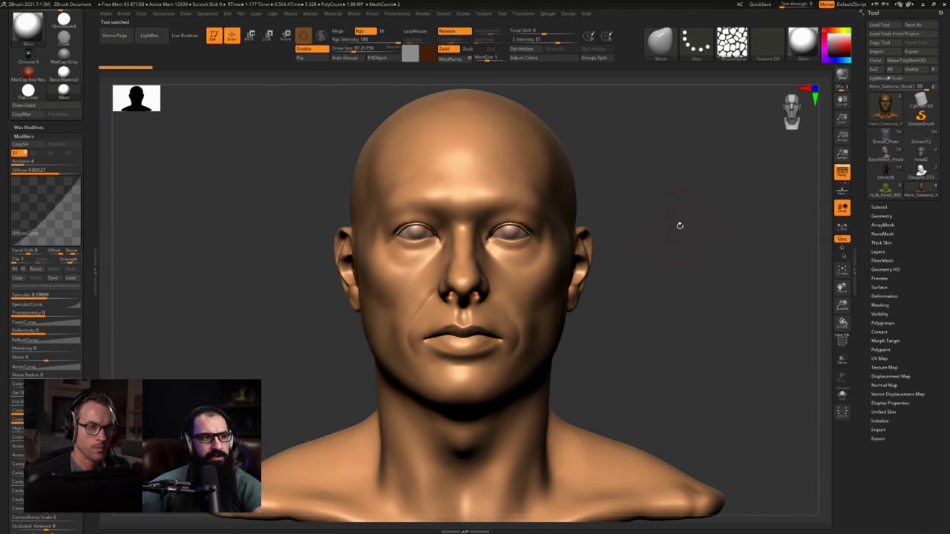
right_click_drag(512, 218, 470, 208)
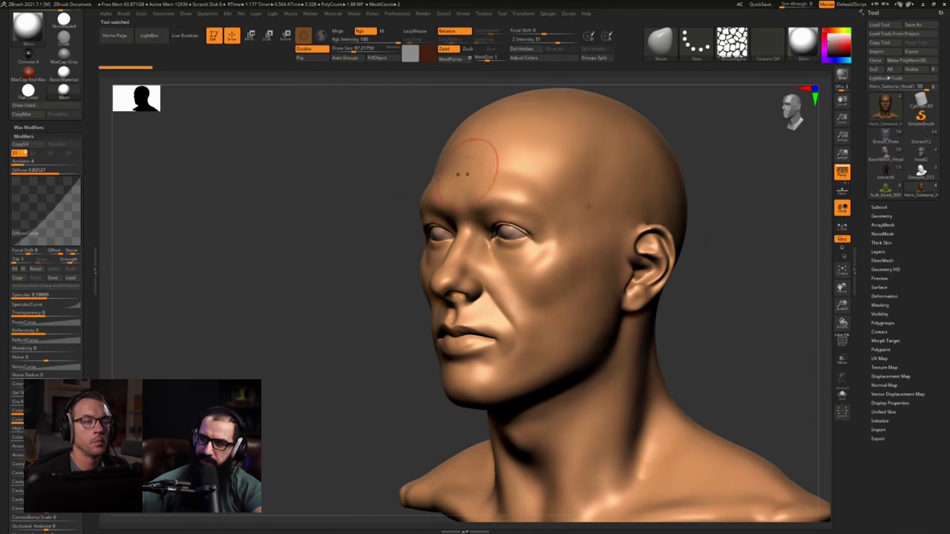
Switch to the Dwayne_012 bust, frame it and examine it from the three-quarter and front angles
left_click(922, 172)
key("f")
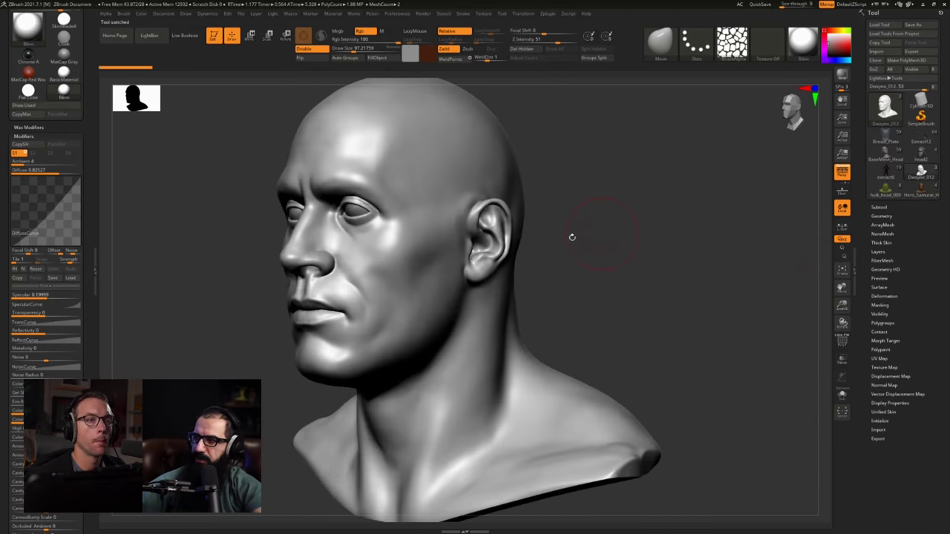
right_click_drag(573, 238, 618, 239)
right_click_drag(298, 273, 319, 273, "shift")
right_click_drag(319, 274, 364, 274, "alt")
right_click_drag(412, 255, 489, 263, "alt")
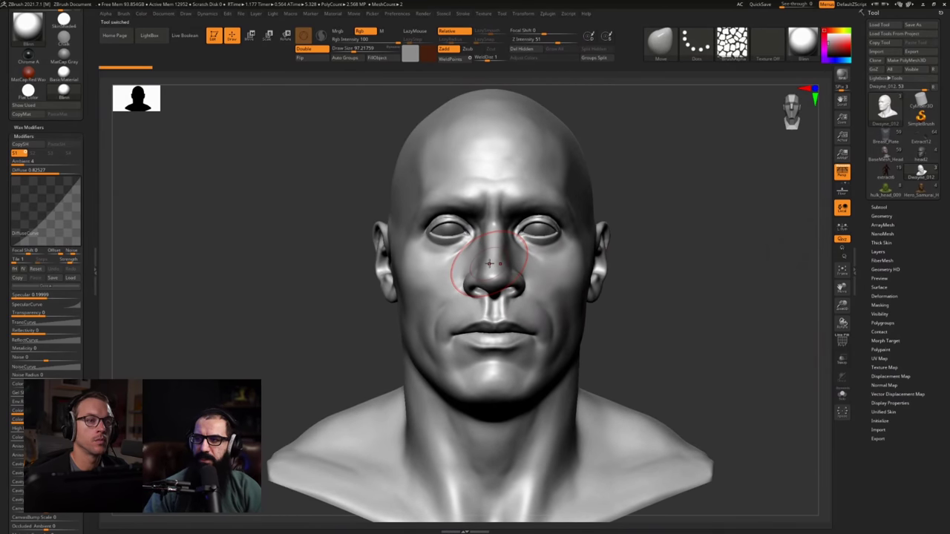
Compare the hulk_head_009 wireframe with the Dwayne_012 bust's polygroups and shaded surface, framing each model
left_click(884, 190)
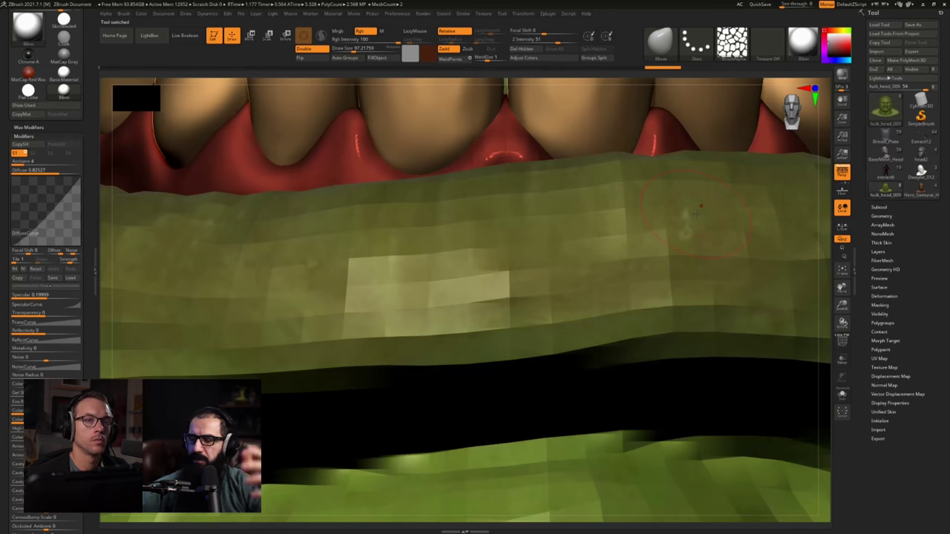
key("f")
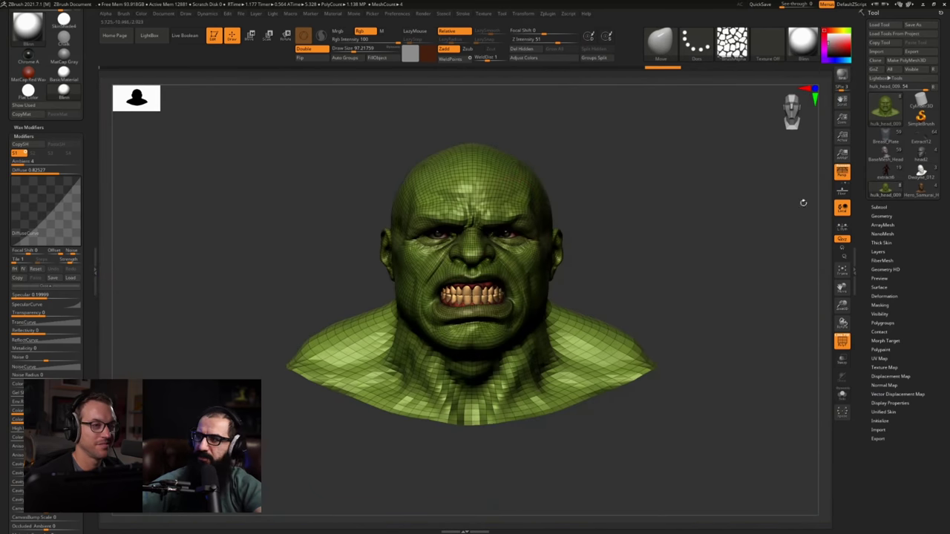
left_click(922, 171)
key("f")
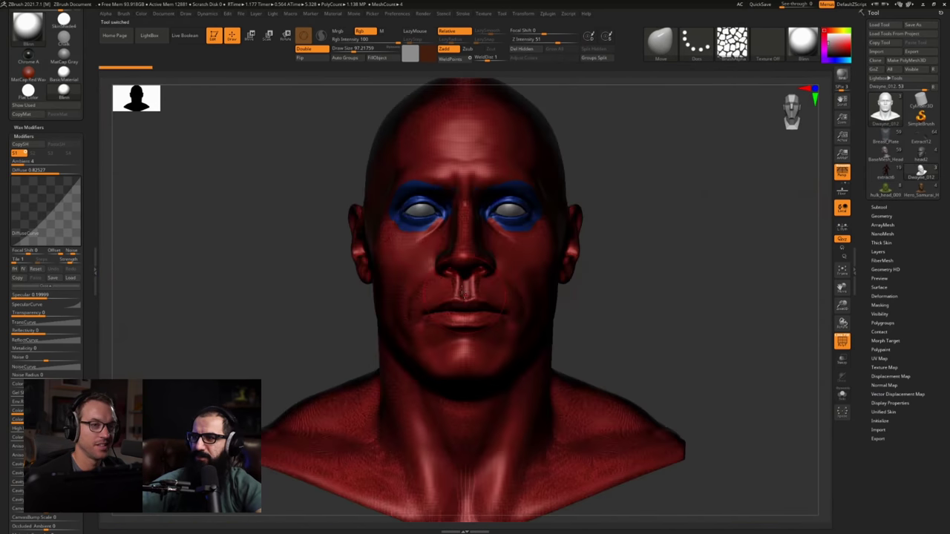
right_click_drag(533, 275, 464, 283)
key("shift+f")
right_click_drag(573, 282, 510, 261, "alt")
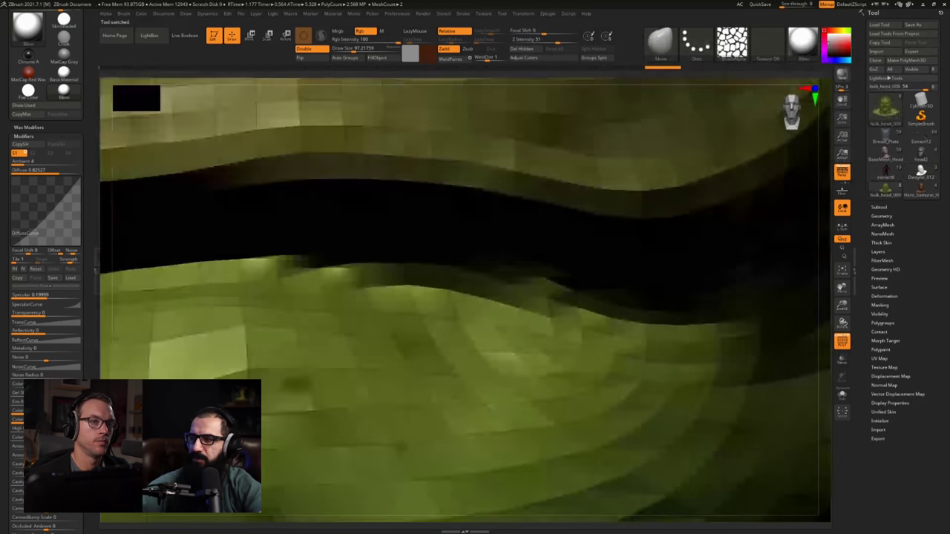
key("space")
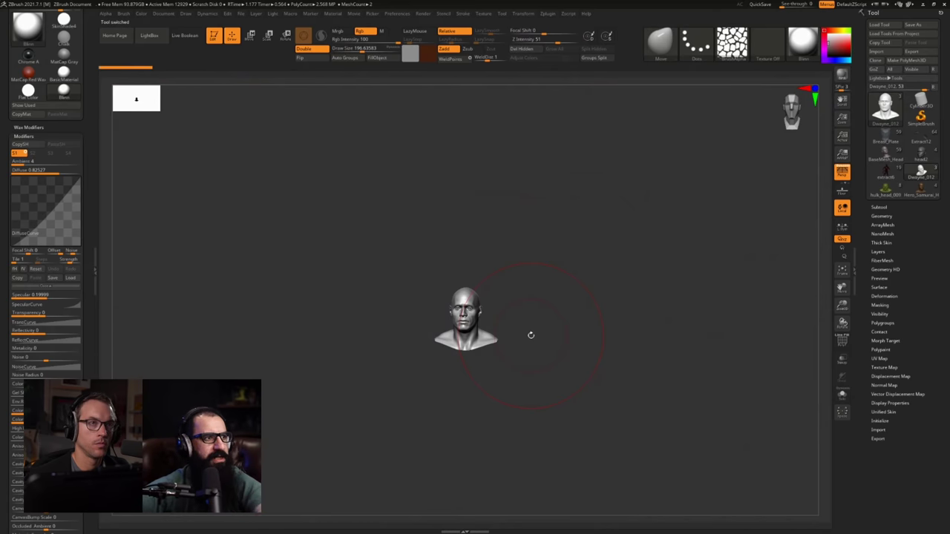
Frame the Dwayne_012 bust and compare its dense wireframe with the shaded surface
key("shift+f")
mouse_move(533, 326)
left_mouse_down("alt")
mouse_move(513, 331)
mouse_move(583, 305)
mouse_move(519, 314)
left_mouse_up("alt")
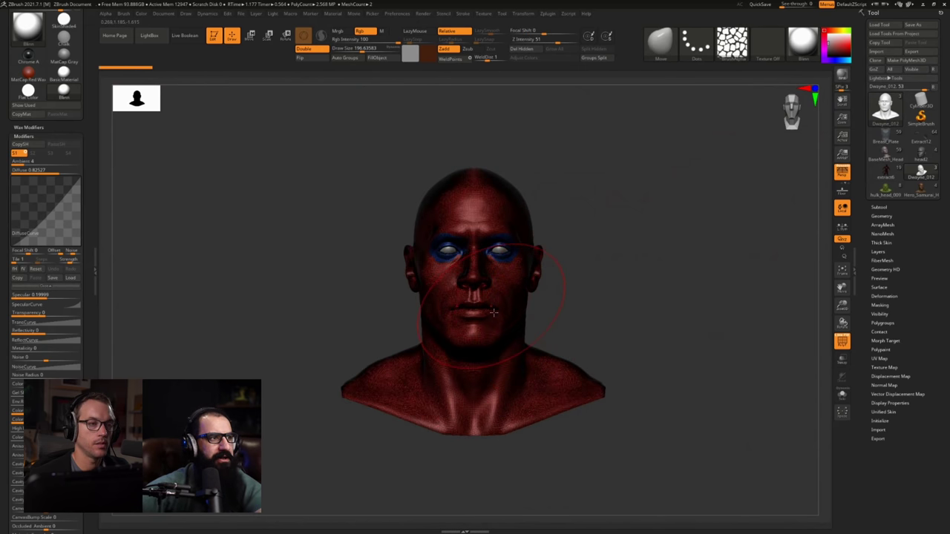
key("shift+f")
right_click_drag(481, 287, 531, 288)
key("f")
right_click_drag(466, 319, 430, 359)
Switch past the head2 bodybuilder to the extract6 demon, frame it, and show its subtool list
left_click(893, 154)
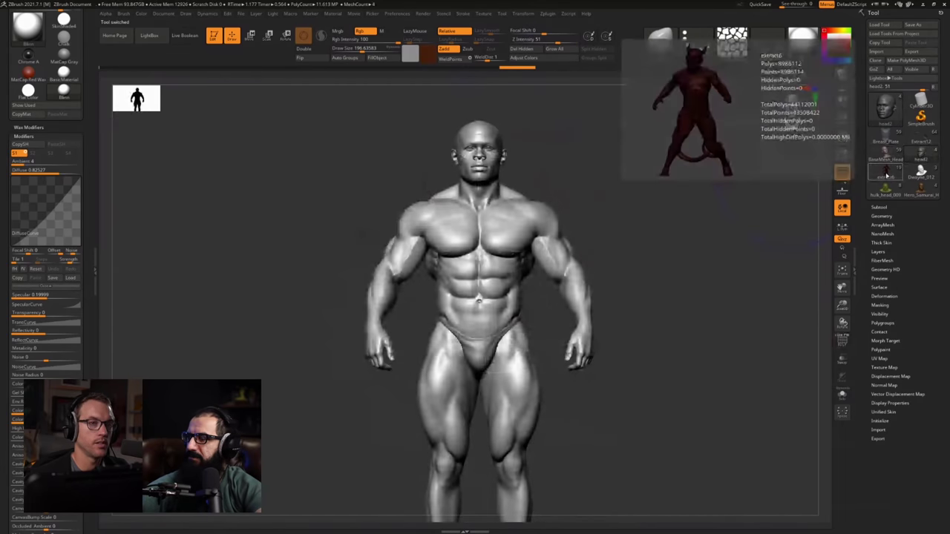
left_click(887, 173)
key("f")
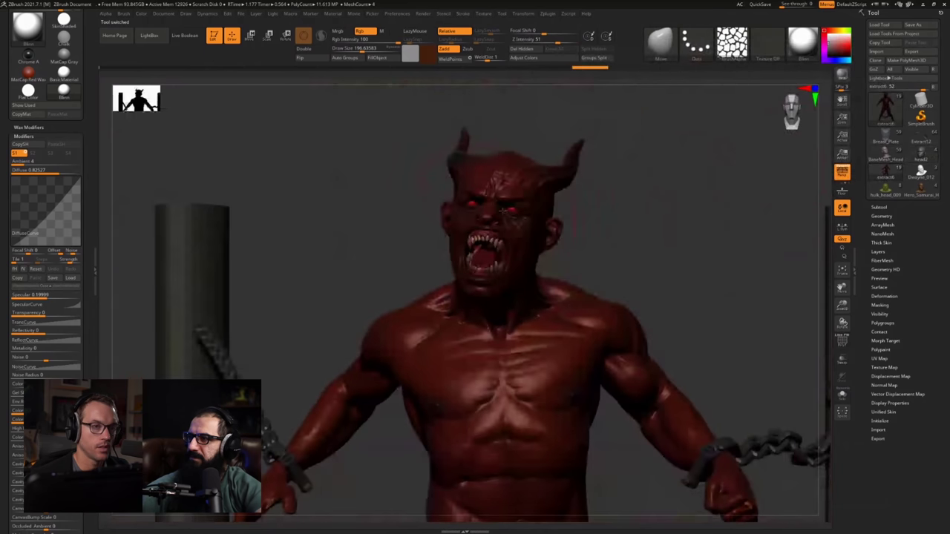
right_click_drag(503, 211, 499, 189)
right_click_drag(498, 302, 553, 240, "alt")
left_click(881, 209)
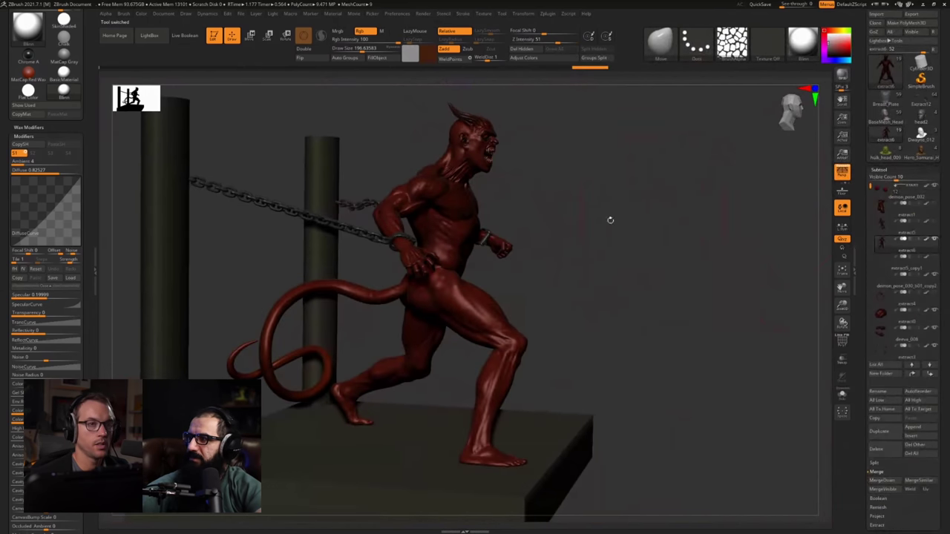
Hide the interface and examine the chained demon's full pose from the side, three-quarter and front views
right_click_drag(611, 221, 577, 287)
key("Tab")
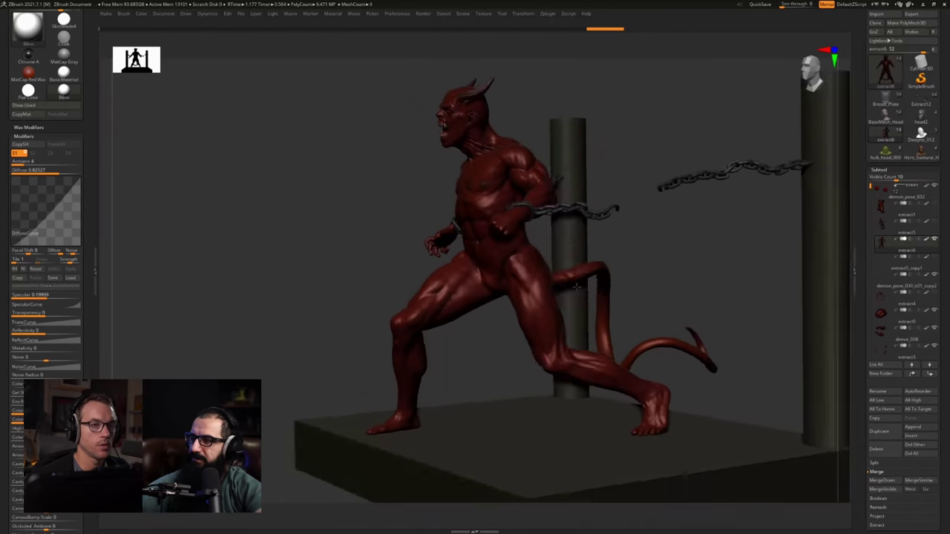
left_click_drag(577, 287, 713, 234)
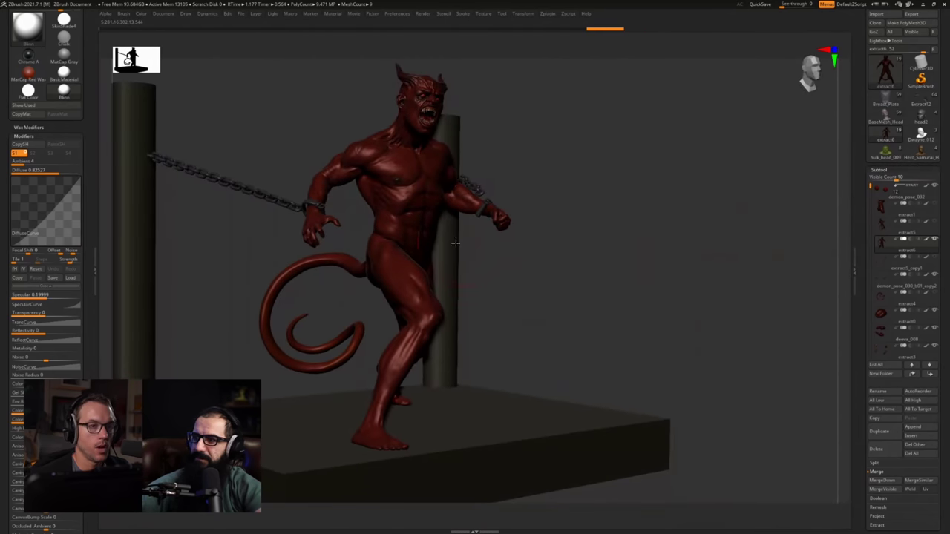
left_click_drag(455, 243, 510, 292)
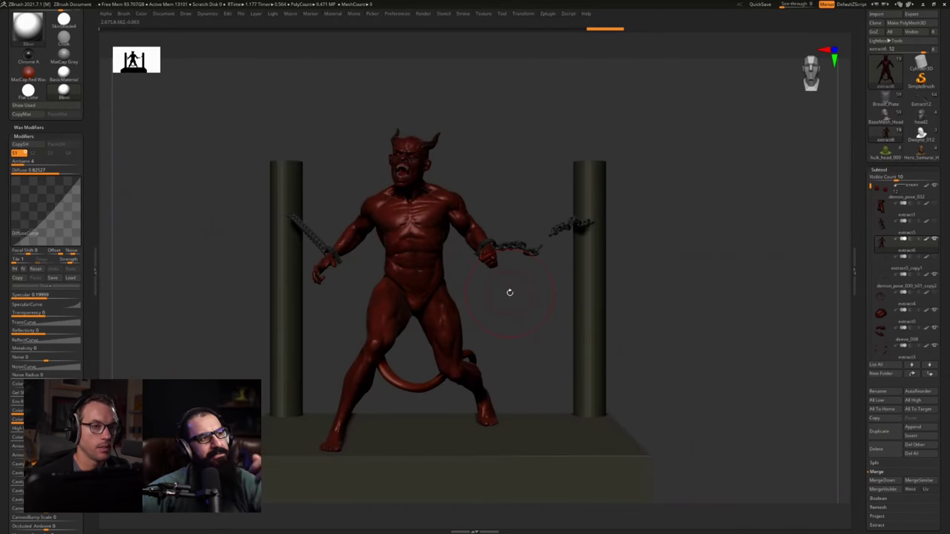
mouse_move(456, 261)
left_mouse_down()
mouse_move(477, 265)
mouse_move(446, 255)
mouse_move(456, 265)
mouse_move(430, 271)
mouse_move(472, 259)
left_mouse_up()
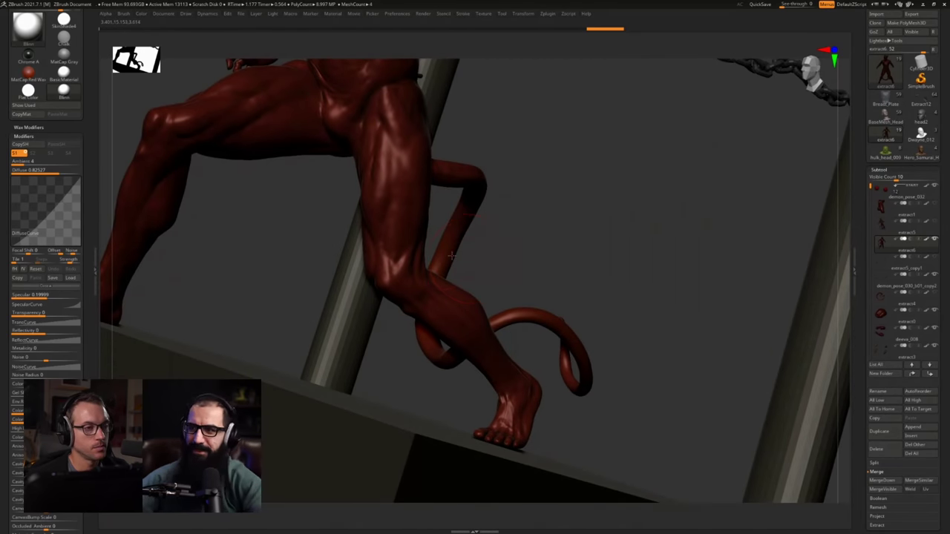
Frame the demon and examine its torso, shoulders, arm chain and legs from the front and side
right_click_drag(403, 222, 368, 199)
key("f")
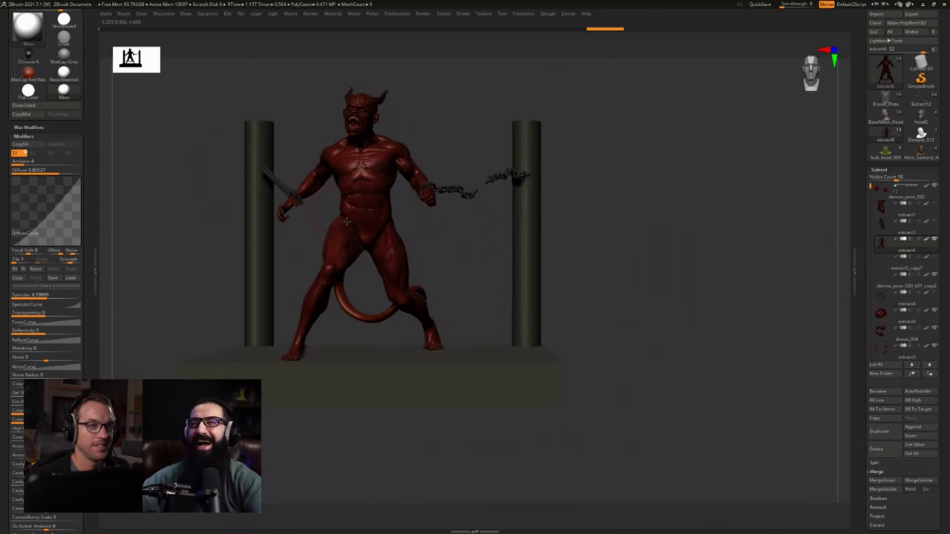
right_click_drag(347, 221, 334, 219)
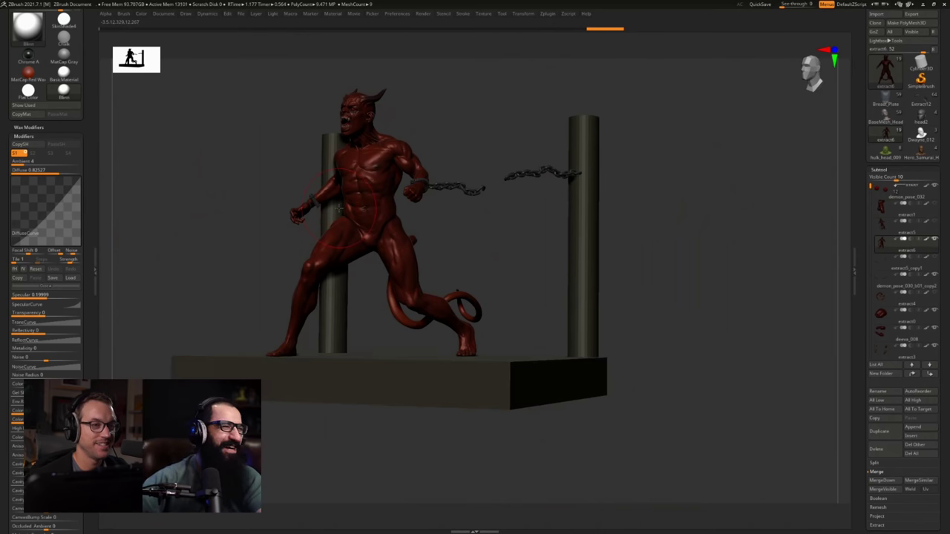
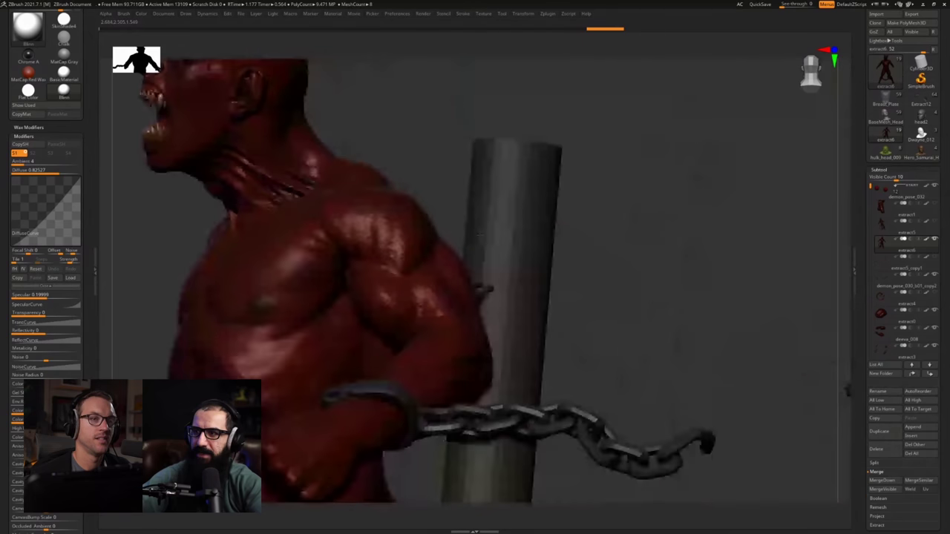
right_click_drag(319, 65, 389, 160, "alt")
right_click_drag(326, 179, 349, 215)
right_click_drag(446, 271, 460, 296, "ctrl")
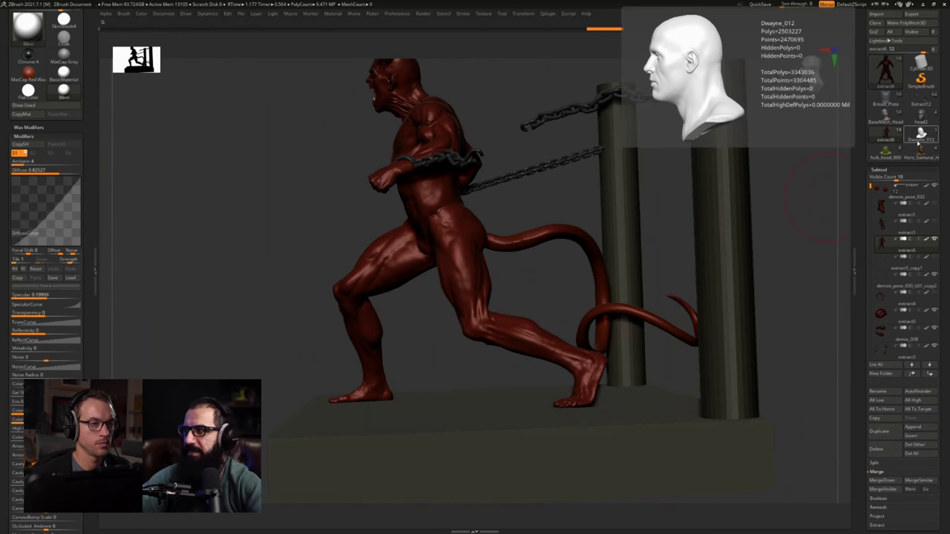
Switch to the head2 bodybuilder and examine the rib and side muscles of its torso up close
left_click(922, 117)
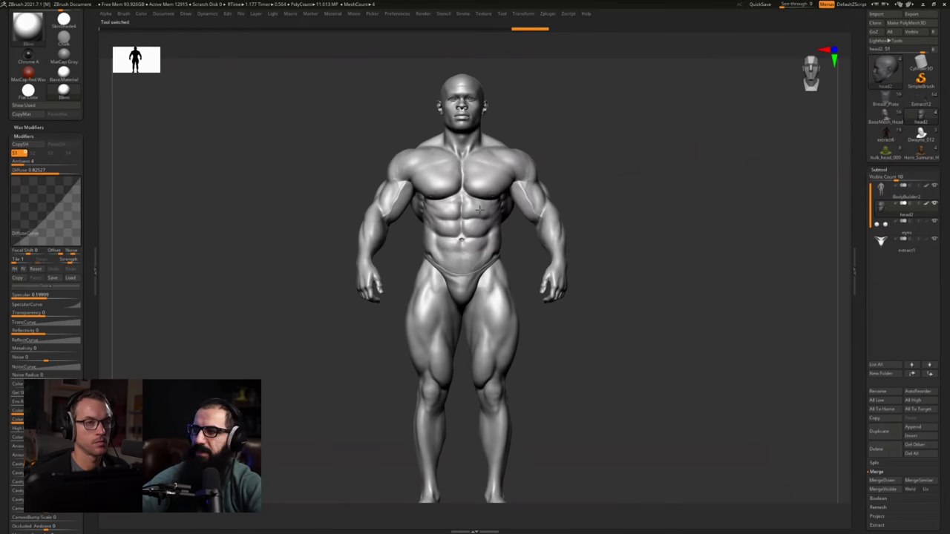
right_click_drag(445, 271, 415, 268)
mouse_move(412, 193)
right_mouse_down("ctrl")
mouse_move(416, 269)
mouse_move(391, 256)
mouse_move(446, 101)
right_mouse_up("ctrl")
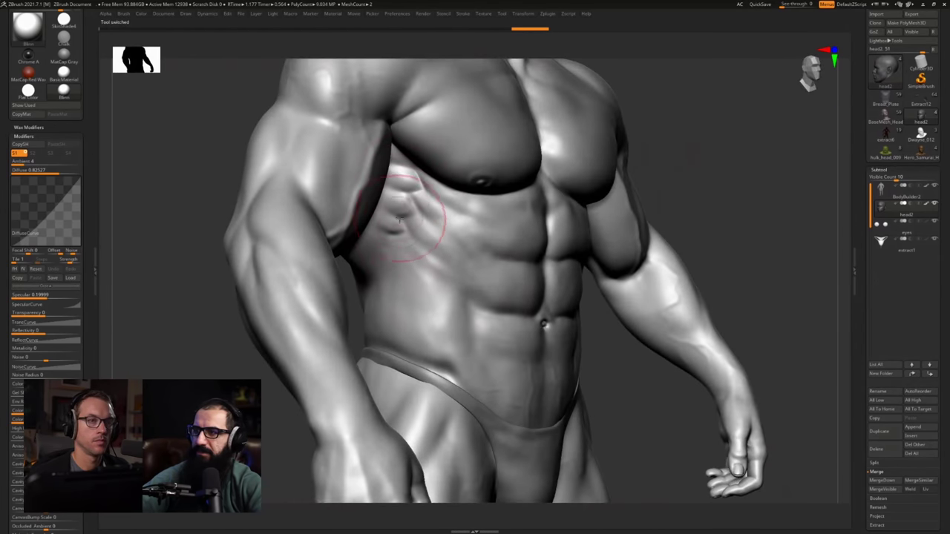
right_click_drag(395, 220, 391, 212)
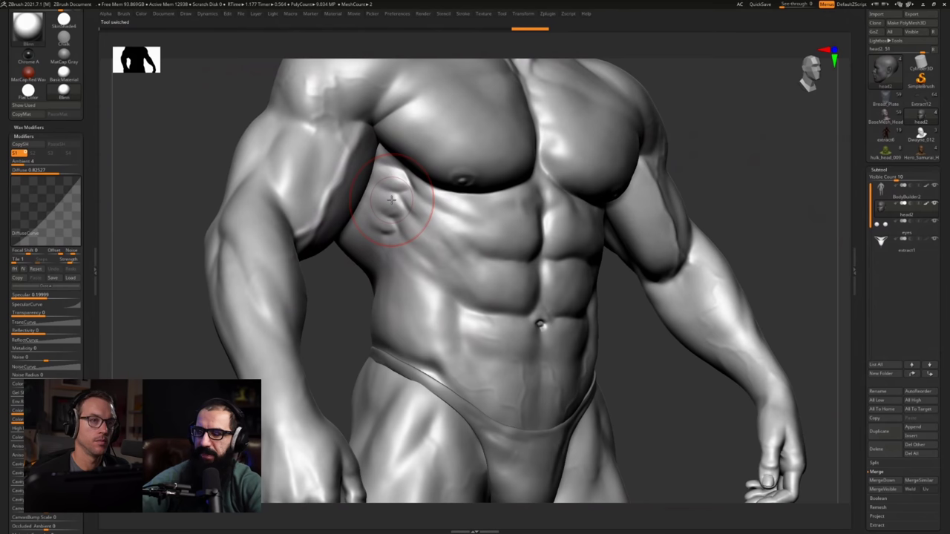
mouse_move(415, 254)
right_mouse_down("ctrl")
mouse_move(405, 165)
mouse_move(412, 223)
right_mouse_up("ctrl")
right_click_drag(412, 223, 417, 282, "ctrl")
Select the BodyBuilder2 subtool and examine its abdomen from both sides and its full figure from the front
left_click(420, 210, "alt")
right_click_drag(420, 210, 449, 154, "alt")
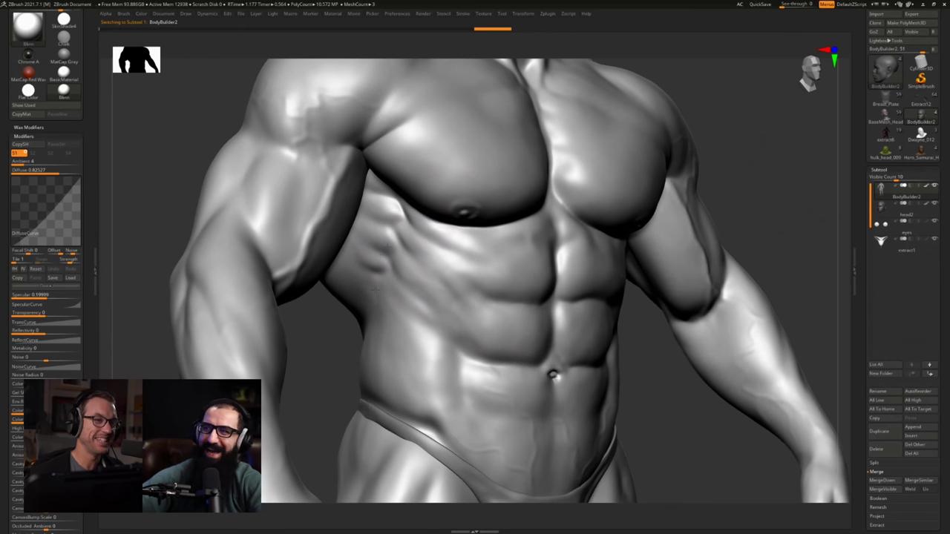
right_click_drag(438, 256, 401, 223, "ctrl")
right_click_drag(538, 249, 505, 238, "ctrl")
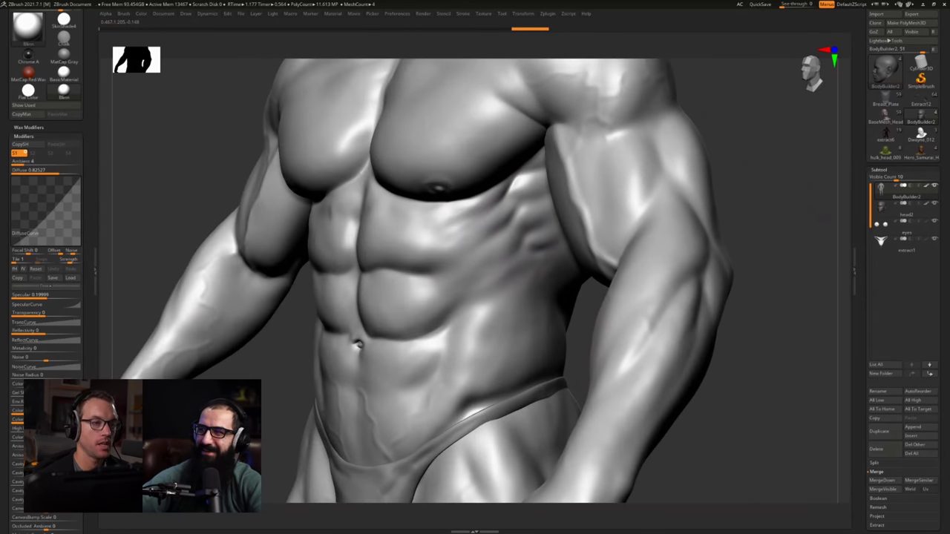
right_click_drag(518, 261, 506, 148, "ctrl")
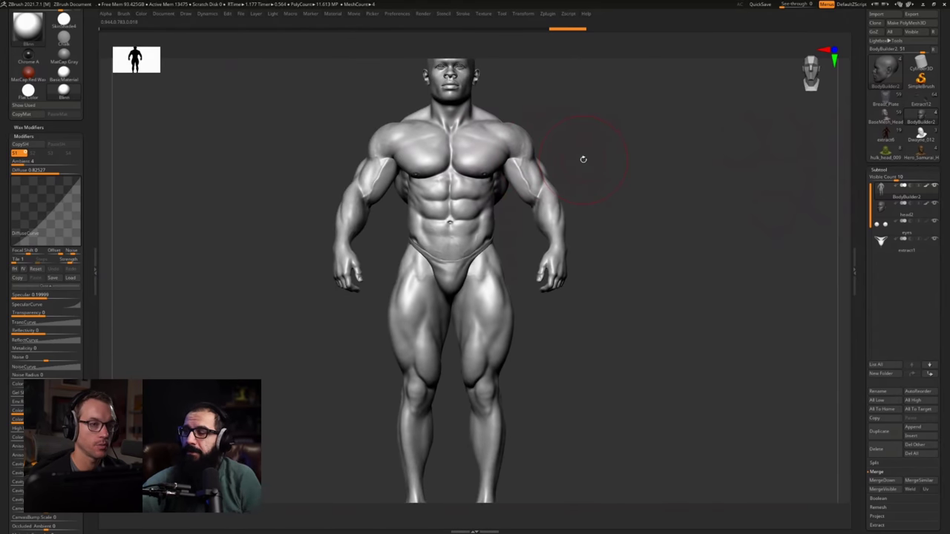
right_click_drag(531, 182, 615, 146)
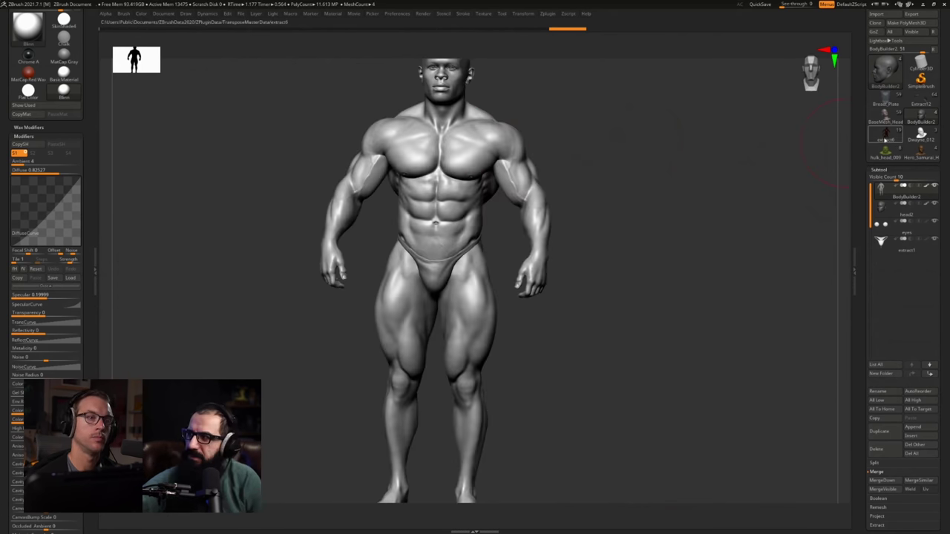
Switch back to the extract6 demon, frame it and view the chained figure from the front
left_click(886, 133)
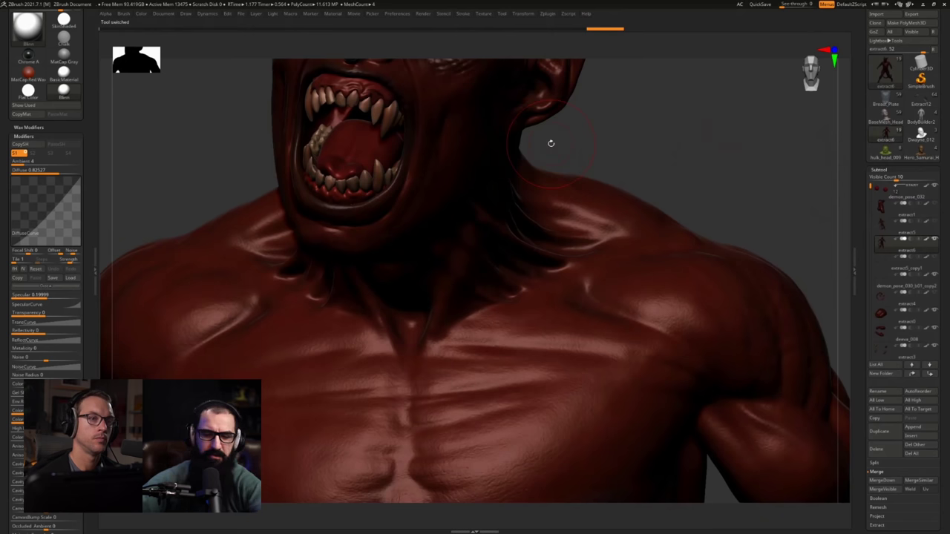
key("f")
right_click_drag(472, 238, 490, 145, "alt")
right_click_drag(561, 142, 492, 151)
left_click_drag(484, 150, 523, 208)
left_click_drag(473, 230, 566, 178)
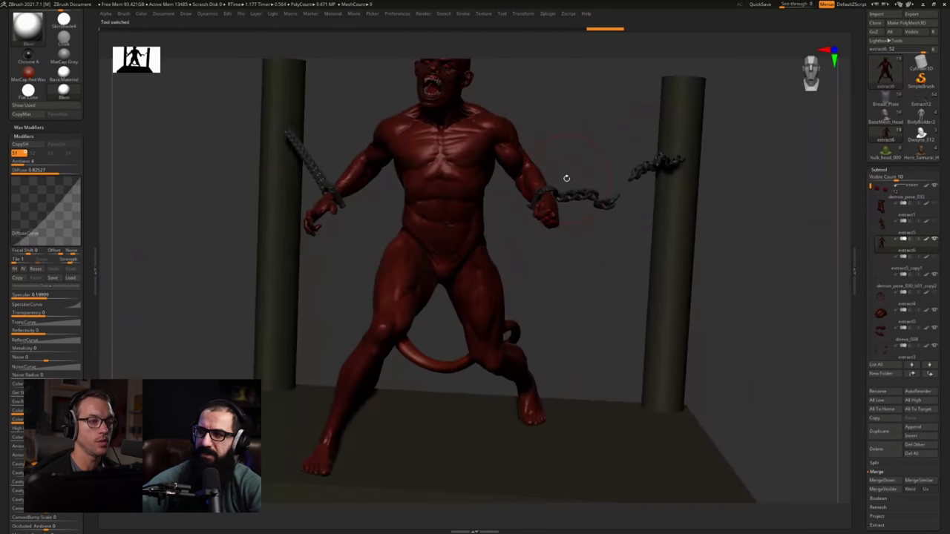
right_click_drag(458, 207, 567, 192)
left_click_drag(615, 138, 545, 130)
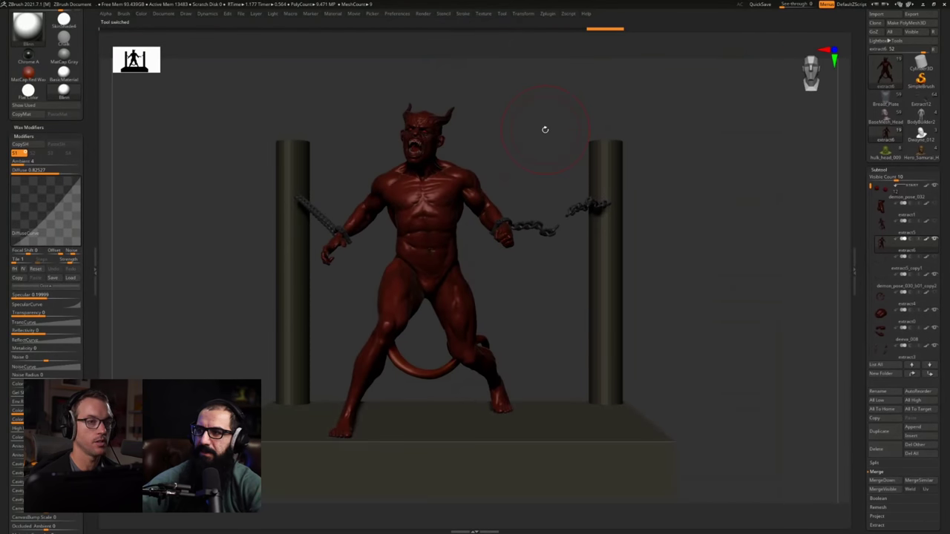
Examine the demon's lunging legs, torso and overall stance from the side and front
mouse_move(525, 166)
left_mouse_down()
mouse_move(559, 153)
mouse_move(467, 175)
mouse_move(490, 275)
mouse_move(499, 230)
mouse_move(529, 253)
mouse_move(524, 238)
left_mouse_up()
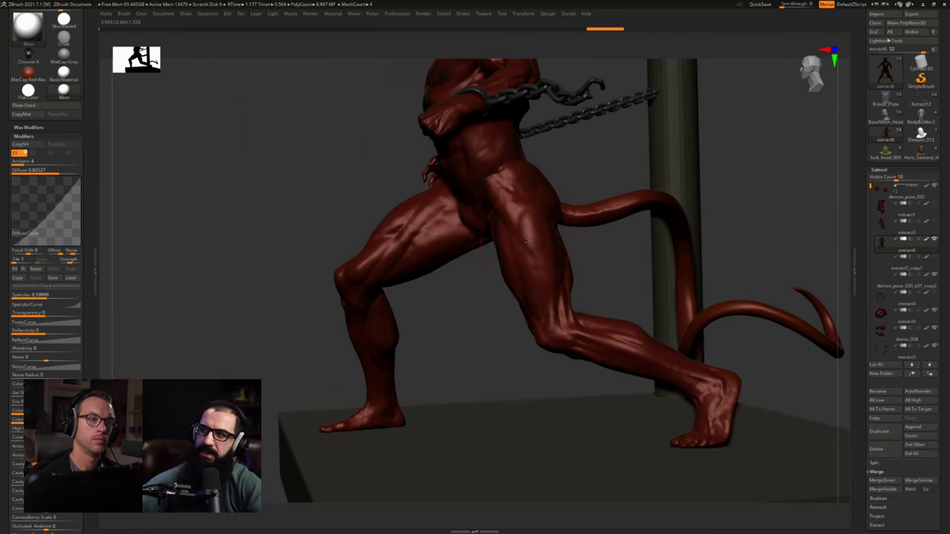
left_click_drag(526, 242, 483, 292)
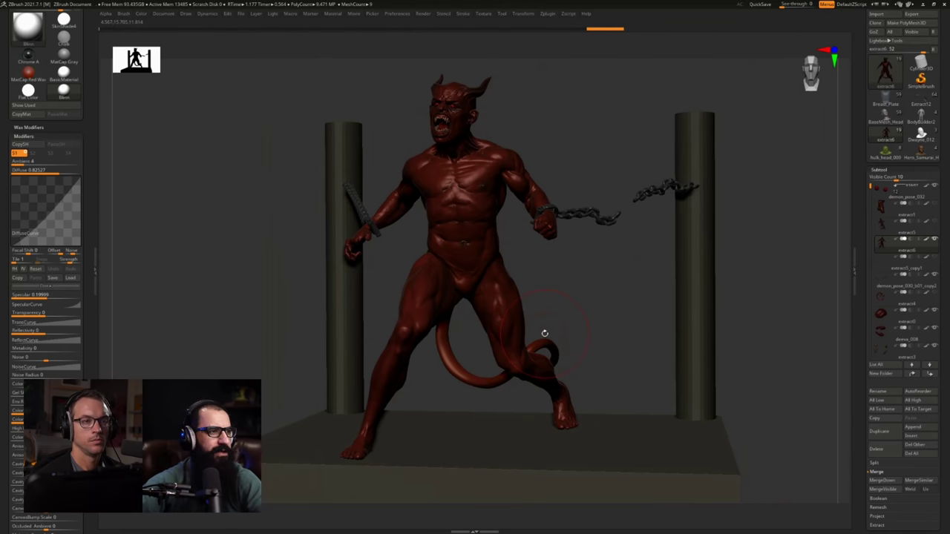
right_click_drag(499, 334, 500, 312)
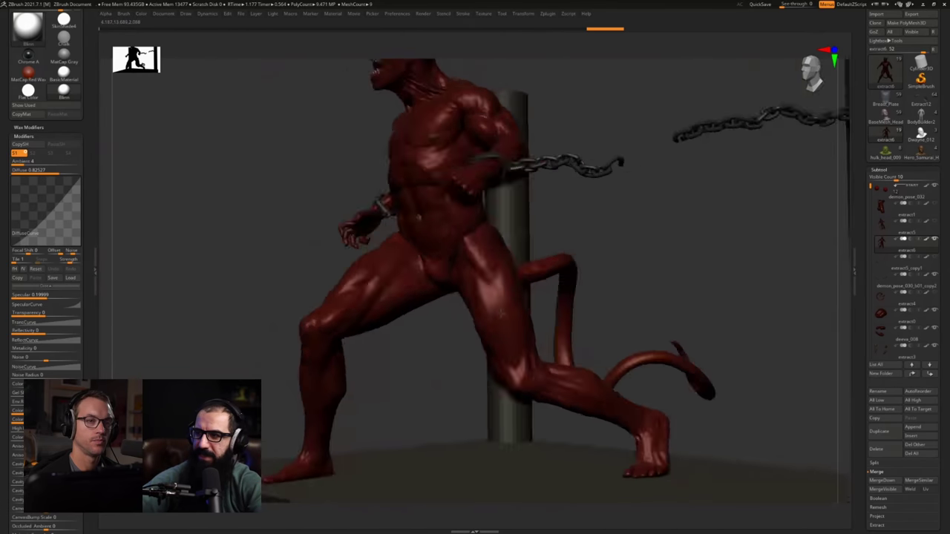
right_click_drag(419, 305, 550, 295)
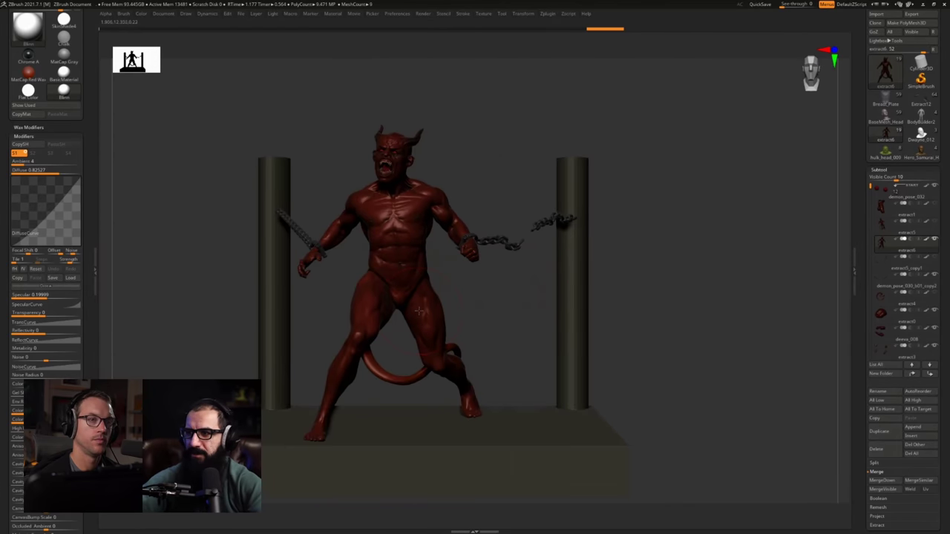
Isolate the demon's body in wireframe and step it down four subdivision levels to inspect its topology
key("alt+s")
key("shift+f")
mouse_move(420, 311)
right_mouse_down("ctrl")
mouse_move(435, 277)
mouse_move(371, 223)
mouse_move(401, 285)
mouse_move(445, 277)
mouse_move(401, 253)
mouse_move(375, 288)
mouse_move(334, 285)
right_mouse_up("ctrl")
key("shift+d")
key("shift+d")
key("shift+d")
key("shift+d")
right_click_drag(334, 285, 349, 327, "ctrl")
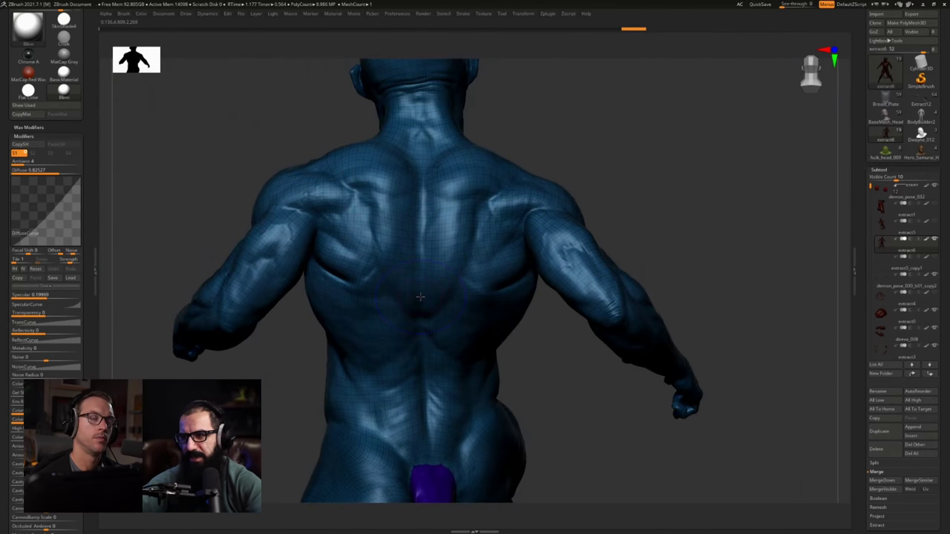
Turn off the demon's wireframe and bring back the hidden chains, pillars and other subtools
key("shift+f")
right_click_drag(420, 297, 446, 323)
key("alt+s")
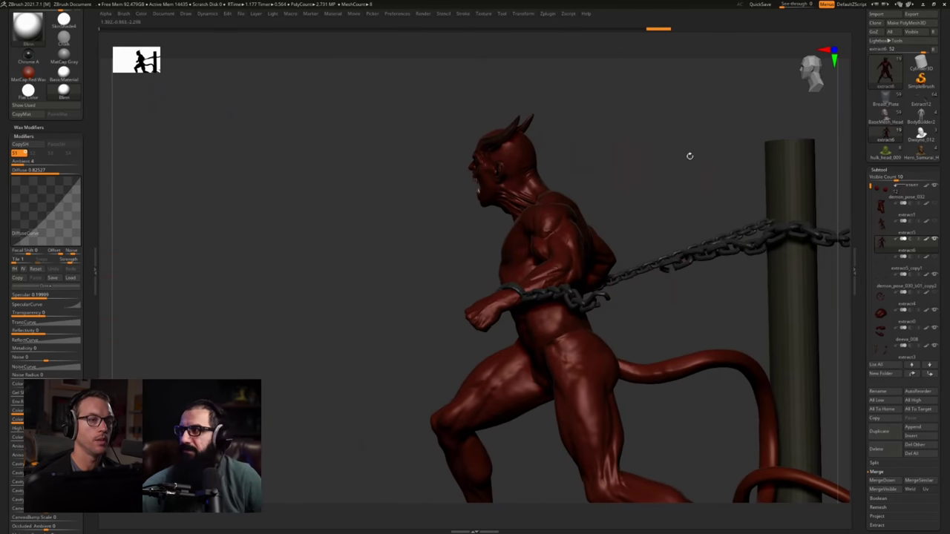
Load the Extract4_2 tool into the tool list and switch back to the extract6 demon
left_click(920, 76)
scroll(876, 59, "up", 2)
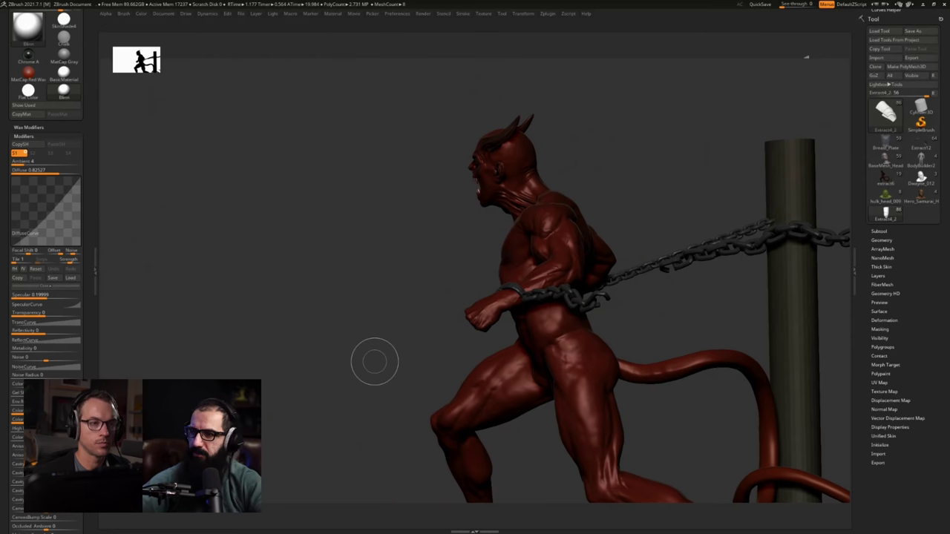
left_click(884, 176)
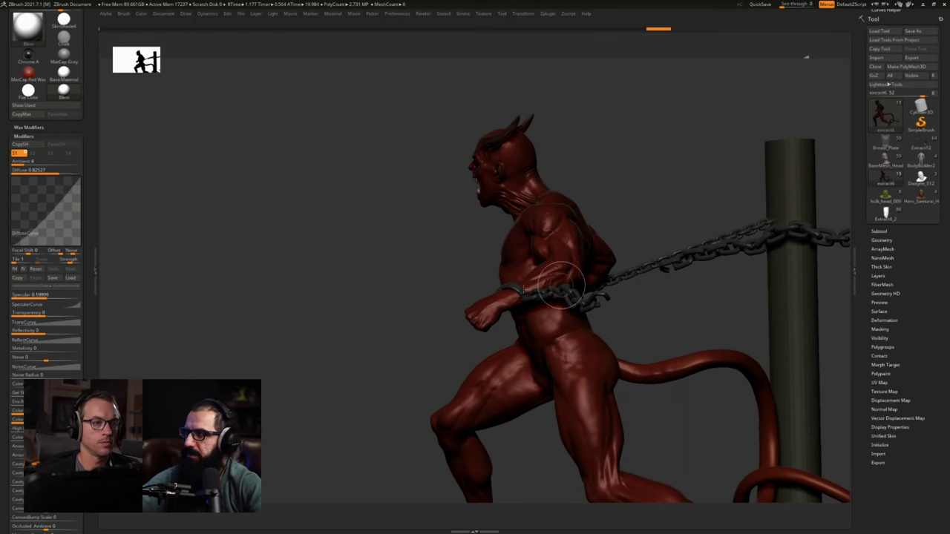
Frame the demon's body, lower it by three more subdivision levels and display its wireframe
key("f")
right_click_drag(409, 328, 549, 317, "ctrl")
key("shift+d")
key("shift+d")
key("shift+d")
key("shift+f")
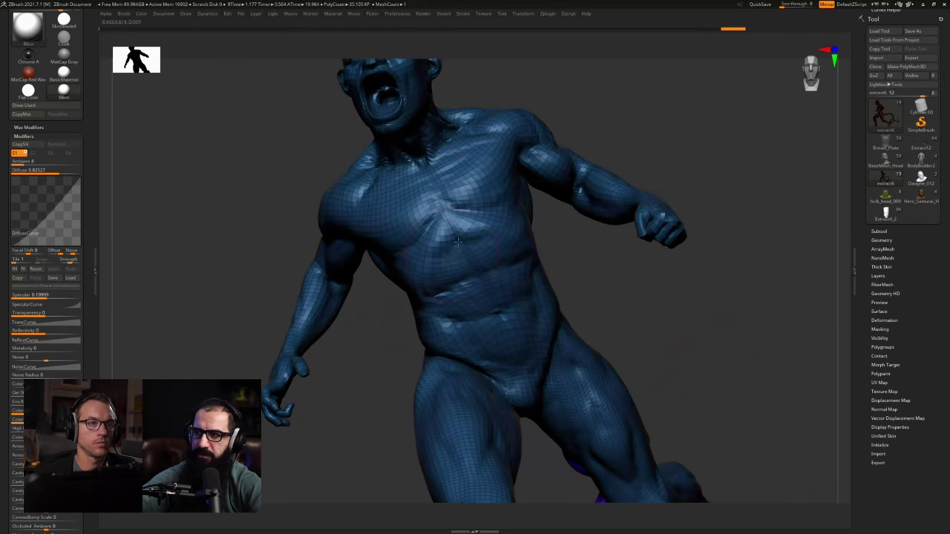
Examine the low-resolution wireframe across the demon's chest, side, head and back
right_click_drag(499, 274, 475, 195)
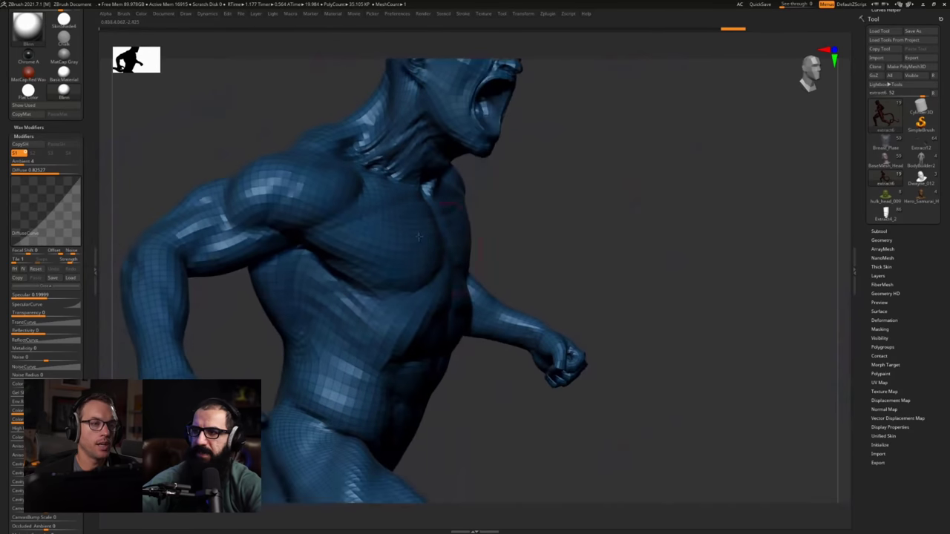
right_click_drag(357, 195, 343, 178, "ctrl")
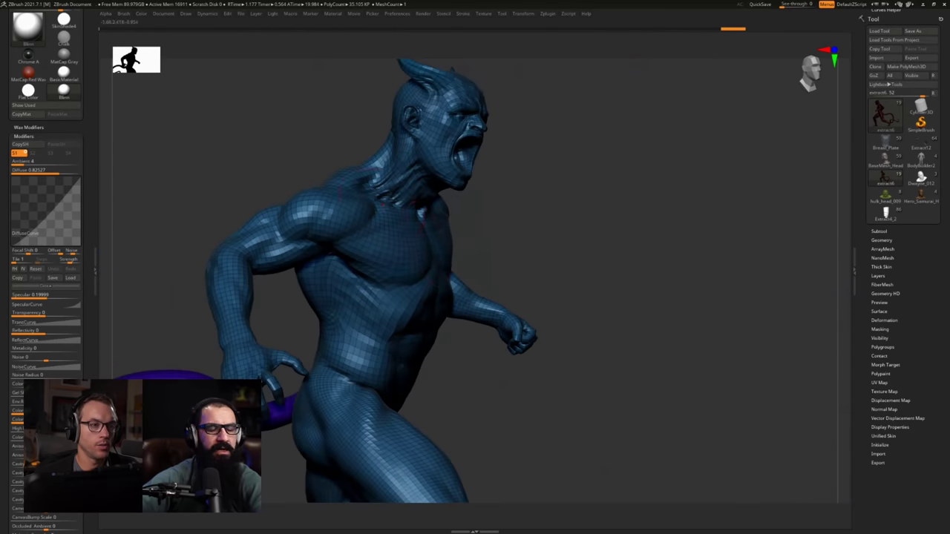
right_click_drag(472, 205, 379, 241)
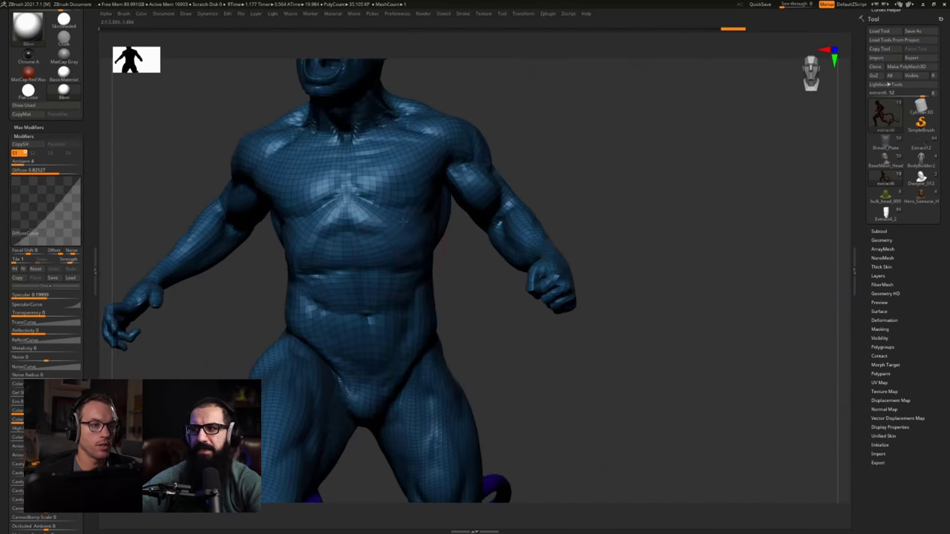
right_click_drag(520, 240, 407, 248)
left_click_drag(407, 247, 408, 247)
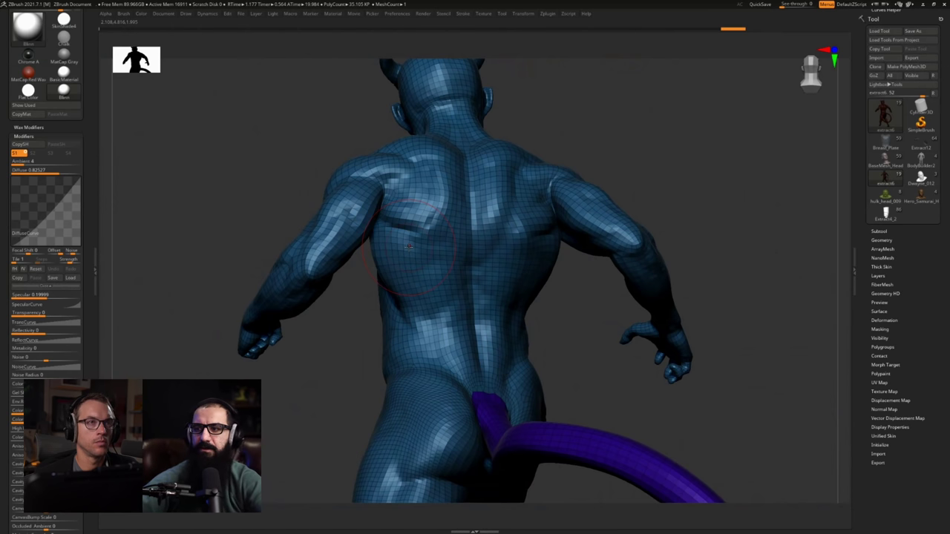
Inspect the separate segments of the demon's tail, and return to the shaded full figure
mouse_move(470, 327)
right_mouse_down("alt")
mouse_move(419, 268)
mouse_move(409, 225)
right_mouse_up("alt")
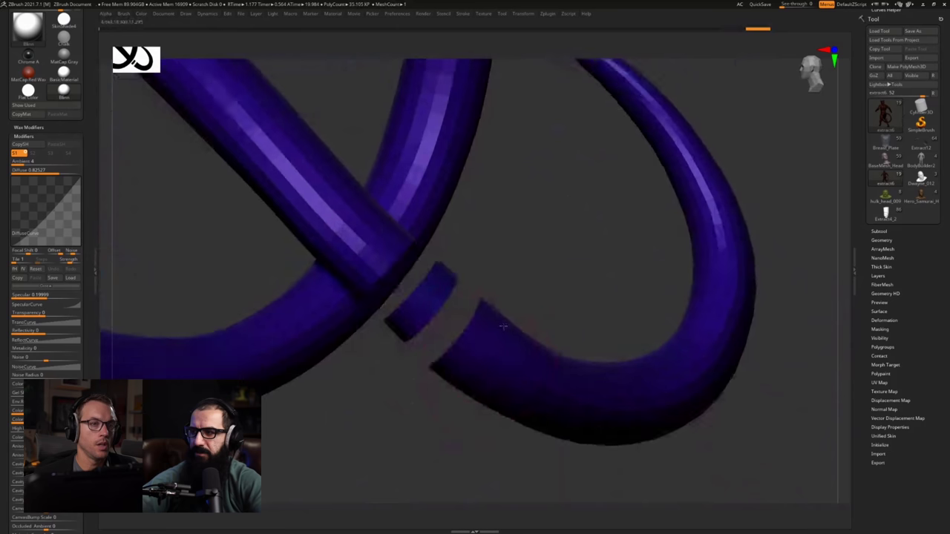
right_click_drag(475, 282, 570, 328)
mouse_move(510, 329)
right_mouse_down("ctrl")
mouse_move(413, 244)
mouse_move(431, 307)
mouse_move(340, 259)
mouse_move(395, 311)
right_mouse_up("ctrl")
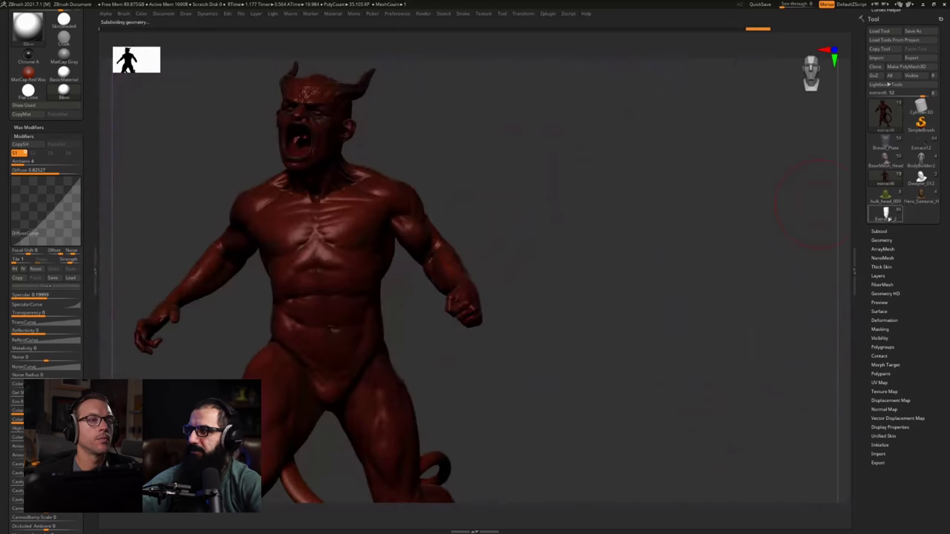
Compare the newly loaded Extract4_2 armored warrior with the BodyBuilder2 figure, and return to the warrior
left_click(885, 214)
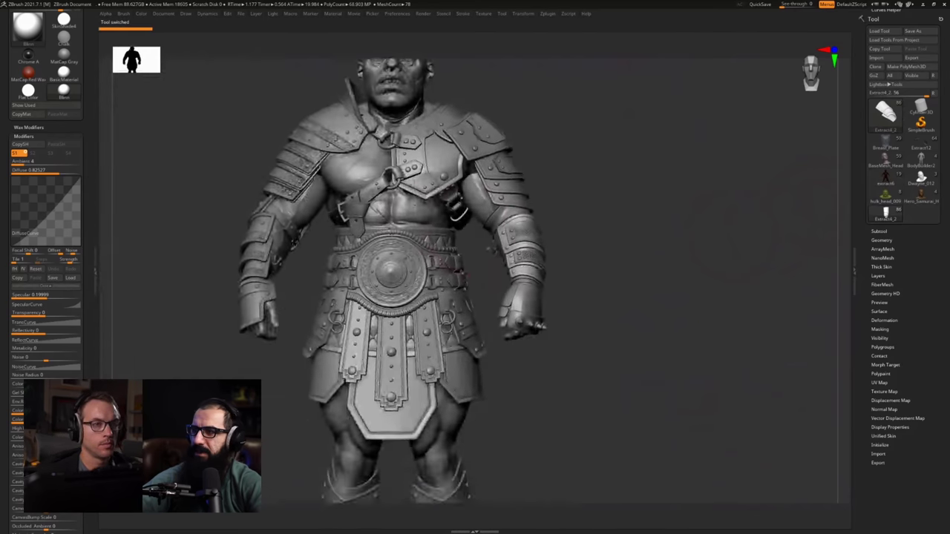
right_click_drag(452, 267, 543, 204, "ctrl")
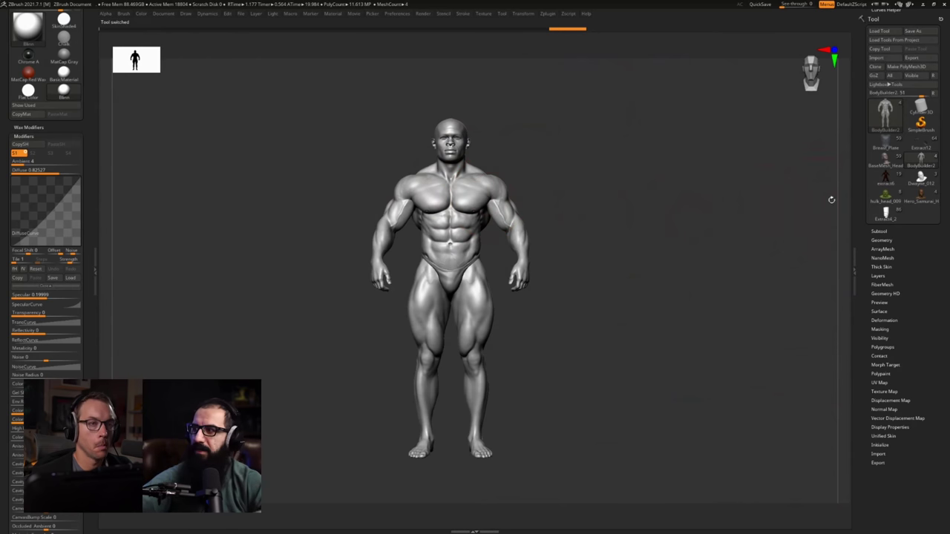
left_click(885, 214)
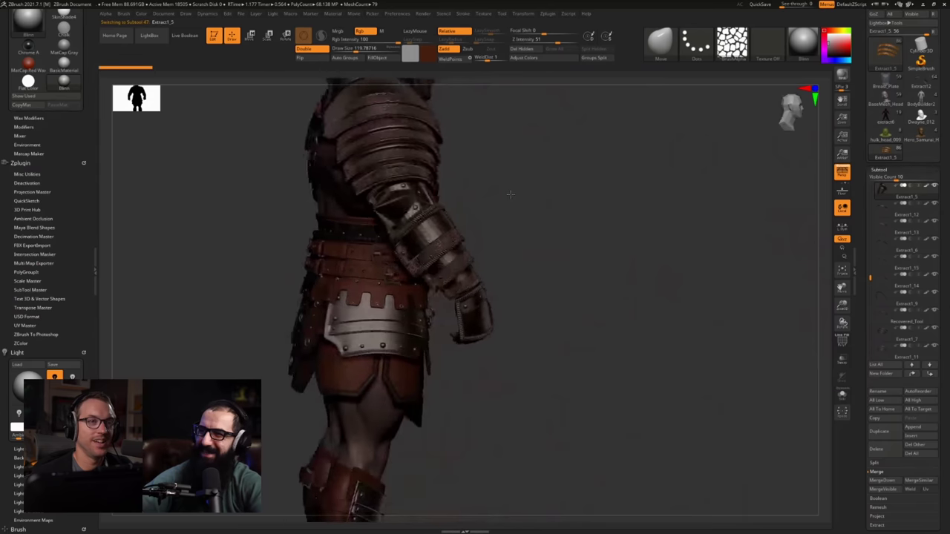
Examine the painted armored warrior from the side and three-quarter views, checking its wireframe and hiding the interface
left_click_drag(424, 393, 477, 394)
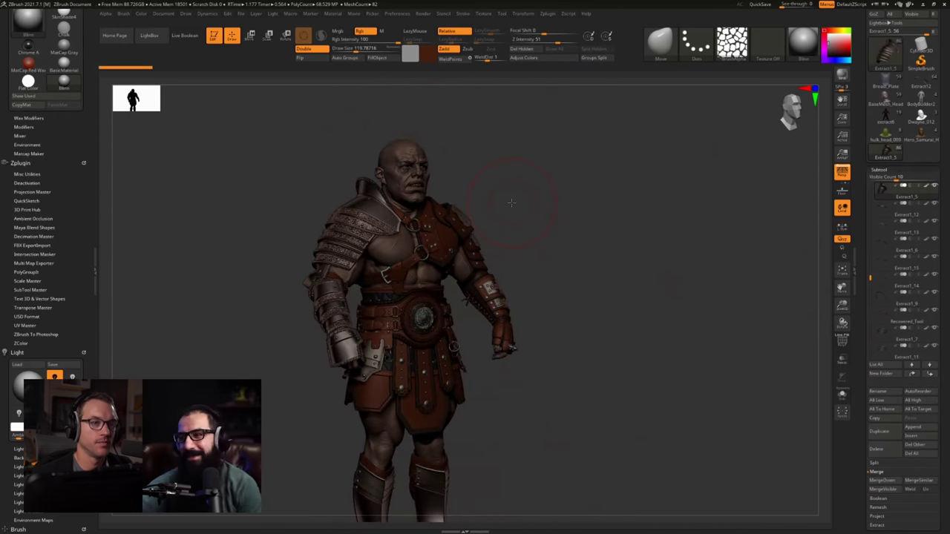
mouse_move(463, 187)
left_mouse_down()
mouse_move(500, 192)
mouse_move(458, 174)
mouse_move(536, 195)
left_mouse_up()
key("shift+f")
key("shift+f")
left_click_drag(498, 232, 527, 190, "alt")
key("Tab")
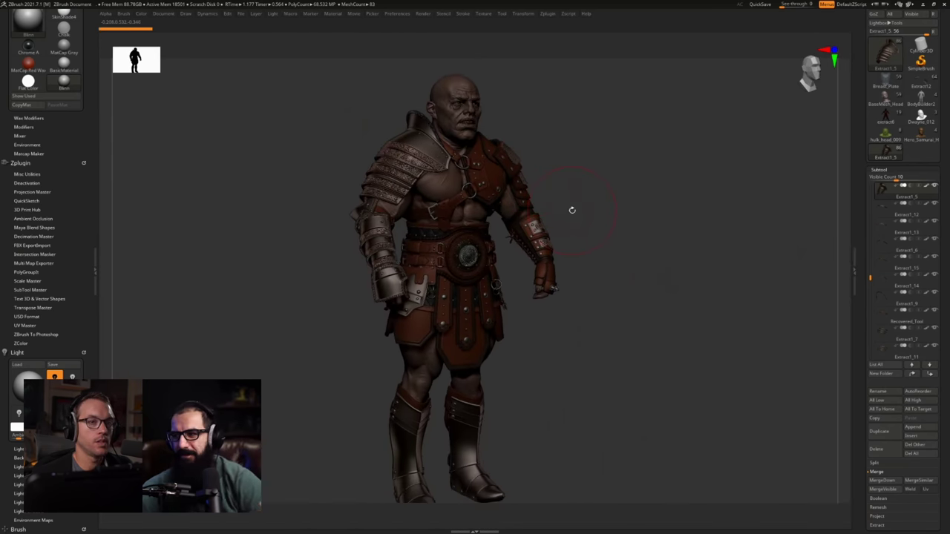